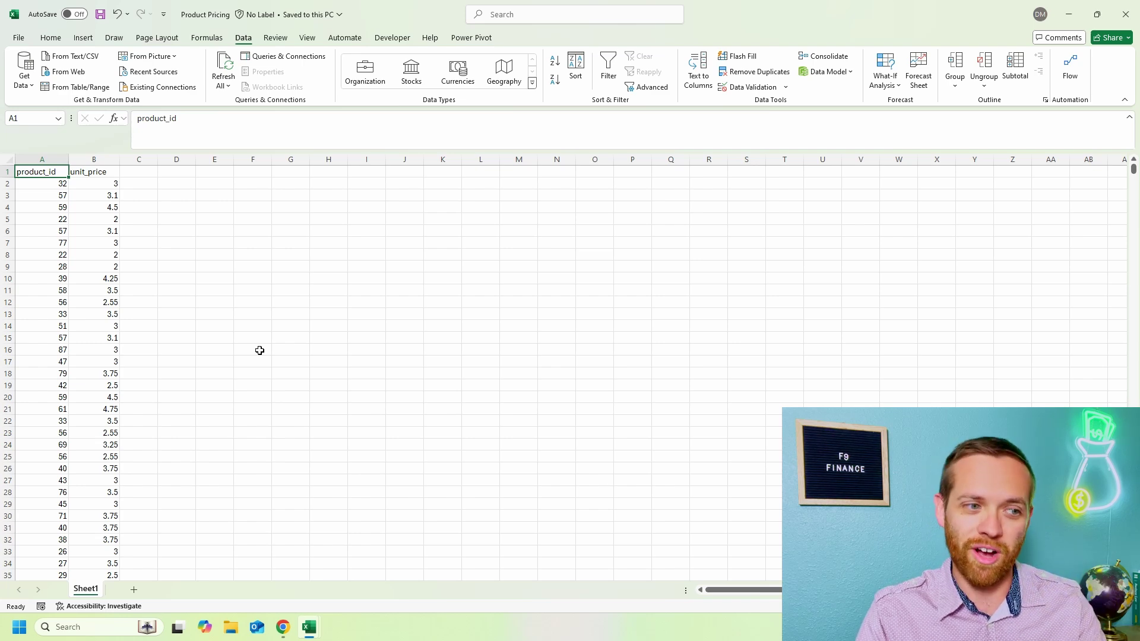
Look through the Coffee Shop Sales, Product Pricing and Mapping Table workbooks in turn.
{"action": "mouse_move", "coordinate": [304, 625]}
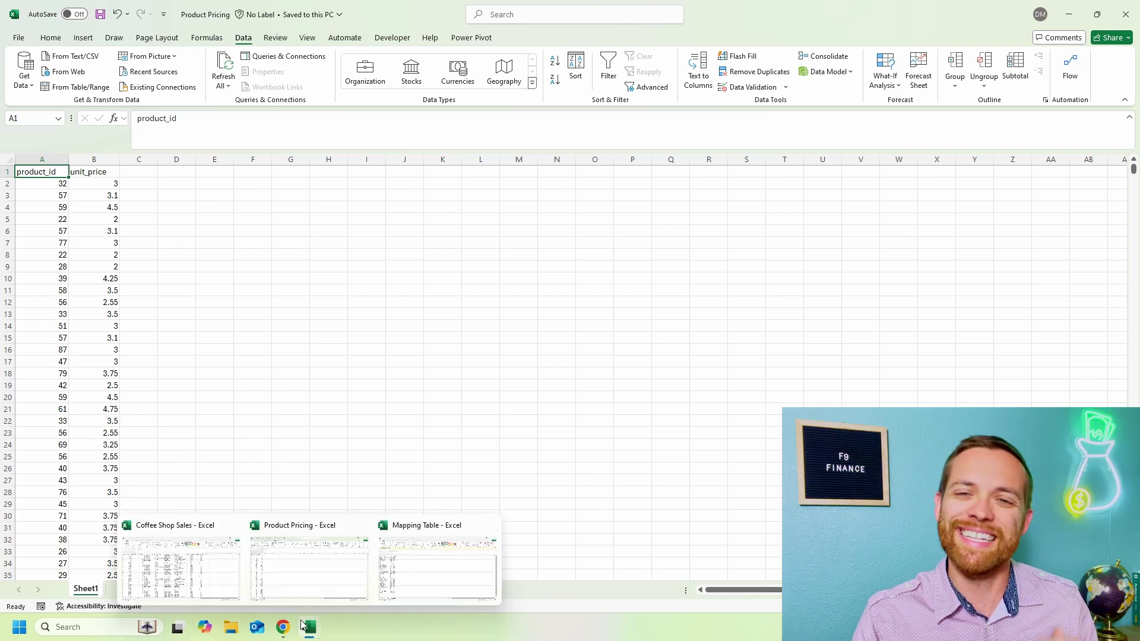
{"action": "left_click", "coordinate": [207, 584]}
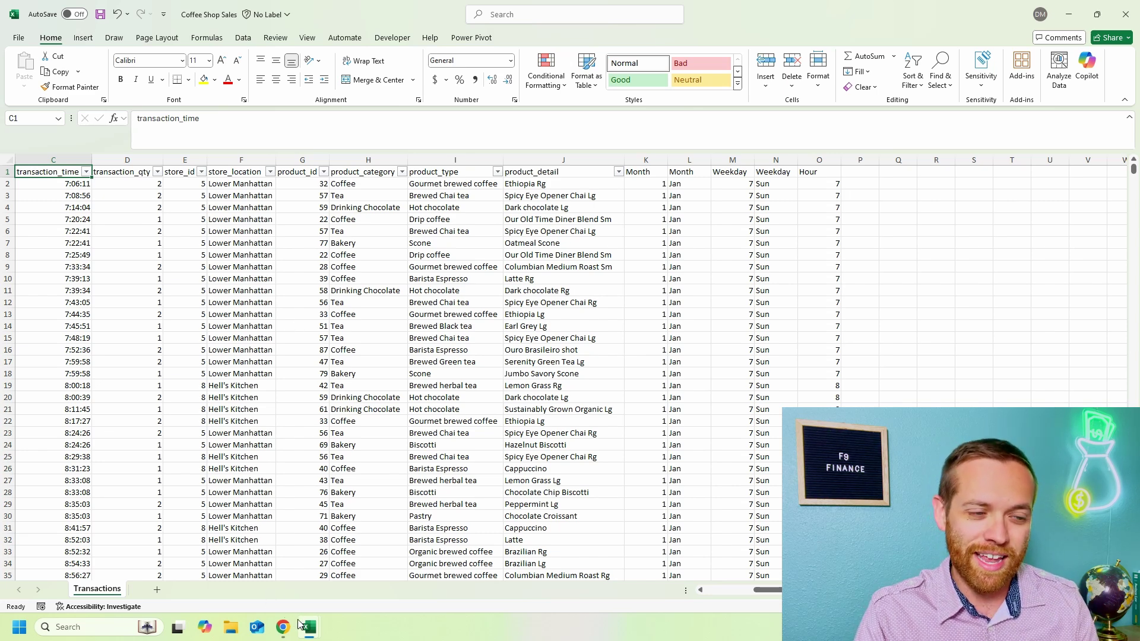
{"action": "mouse_move", "coordinate": [308, 629]}
{"action": "left_click", "coordinate": [323, 577]}
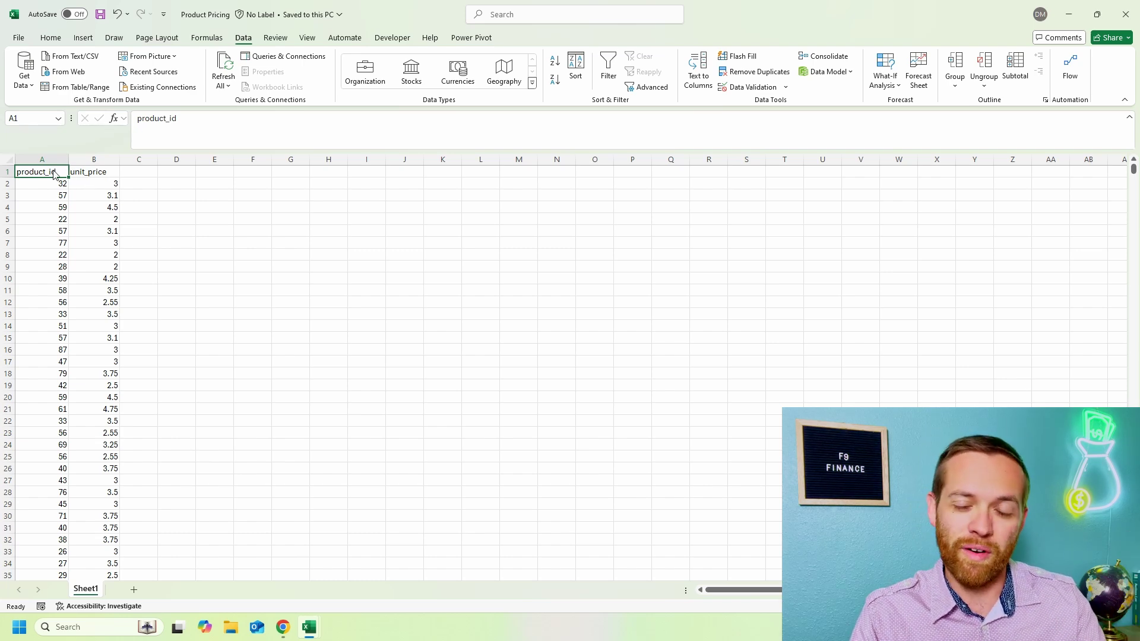
{"action": "mouse_move", "coordinate": [308, 627]}
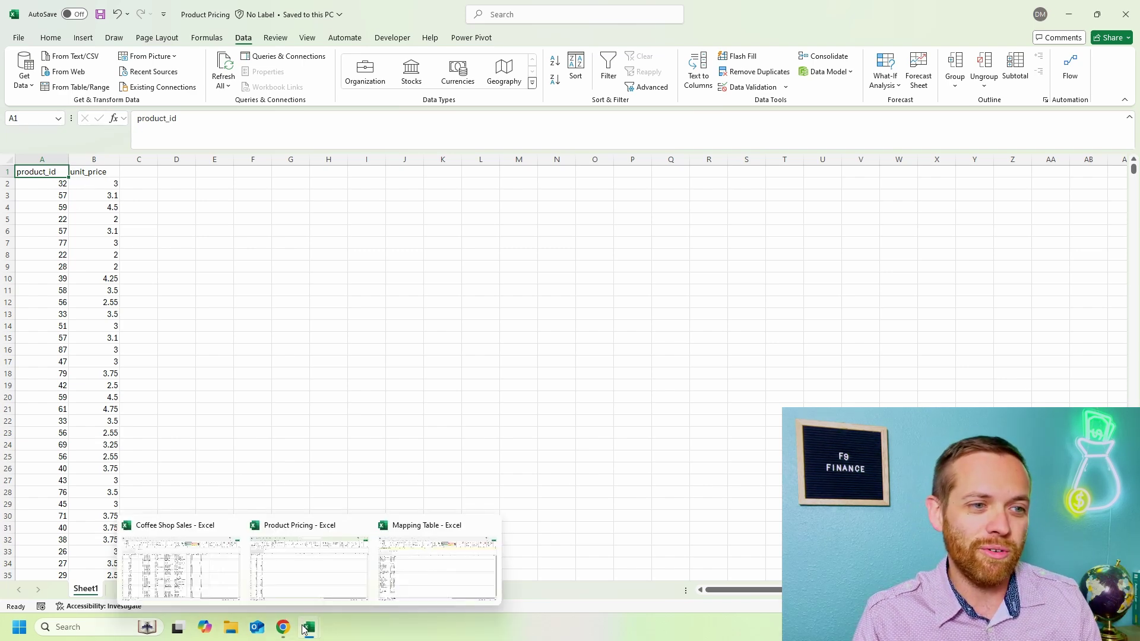
{"action": "left_click", "coordinate": [396, 580]}
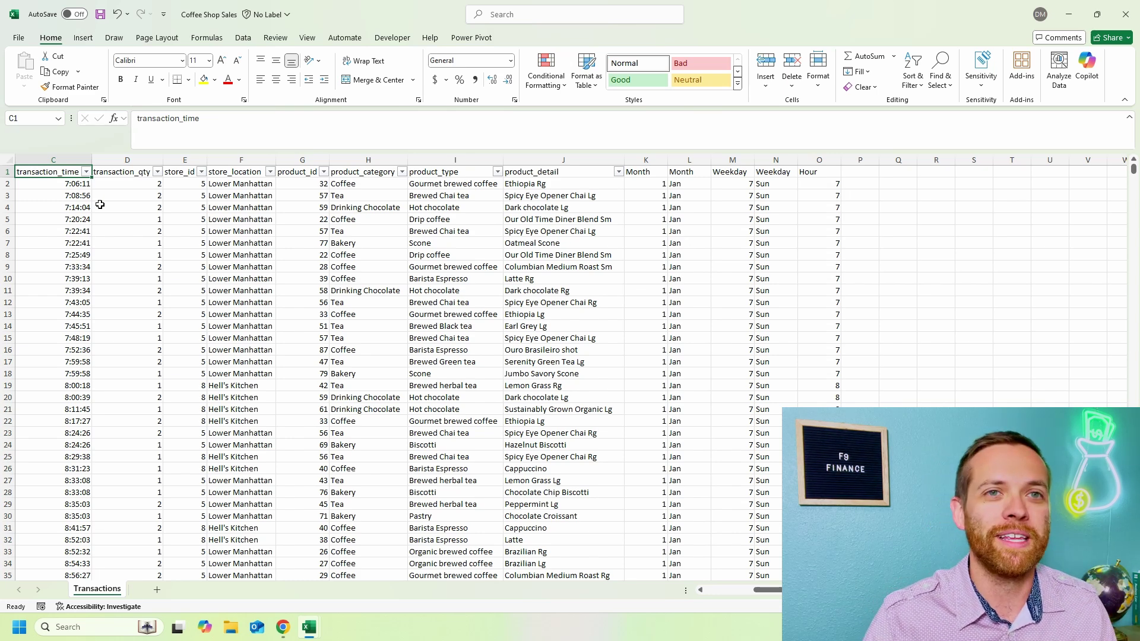
Save and close Coffee Shop Sales, then import that workbook from Downloads into a blank workbook.
{"action": "left_click", "coordinate": [1115, 20]}
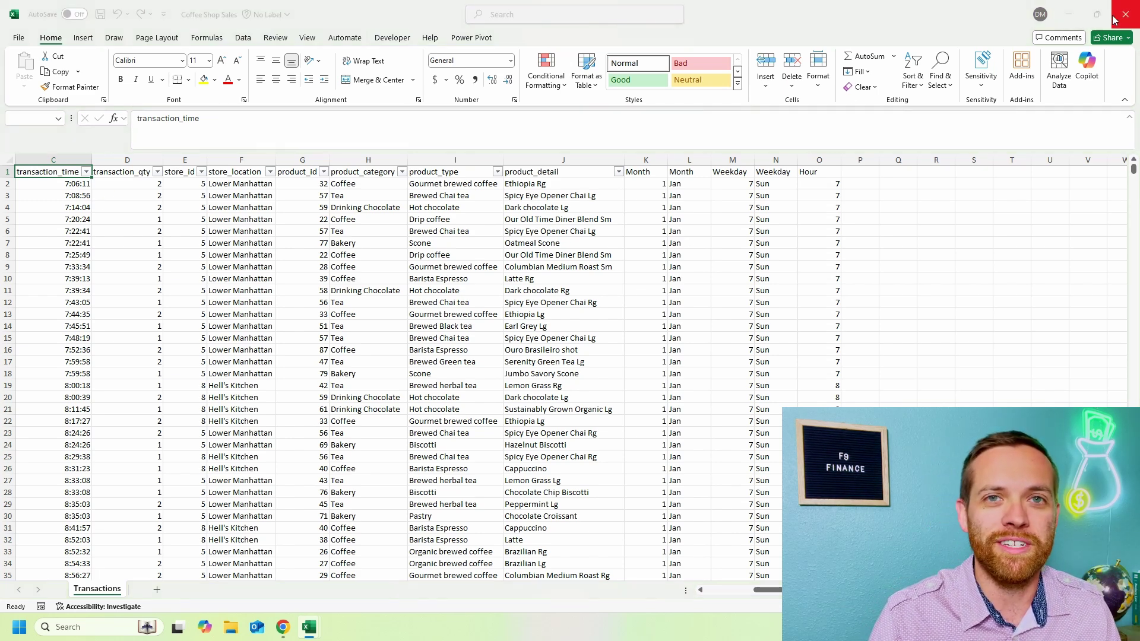
{"action": "left_click", "coordinate": [561, 472]}
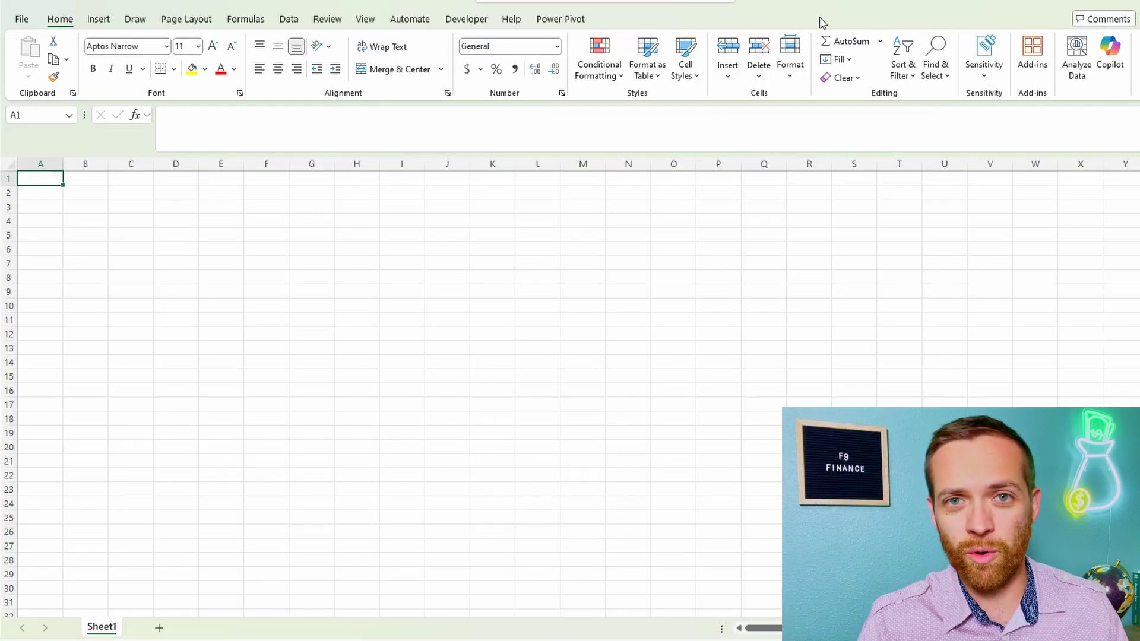
{"action": "left_click", "coordinate": [284, 26]}
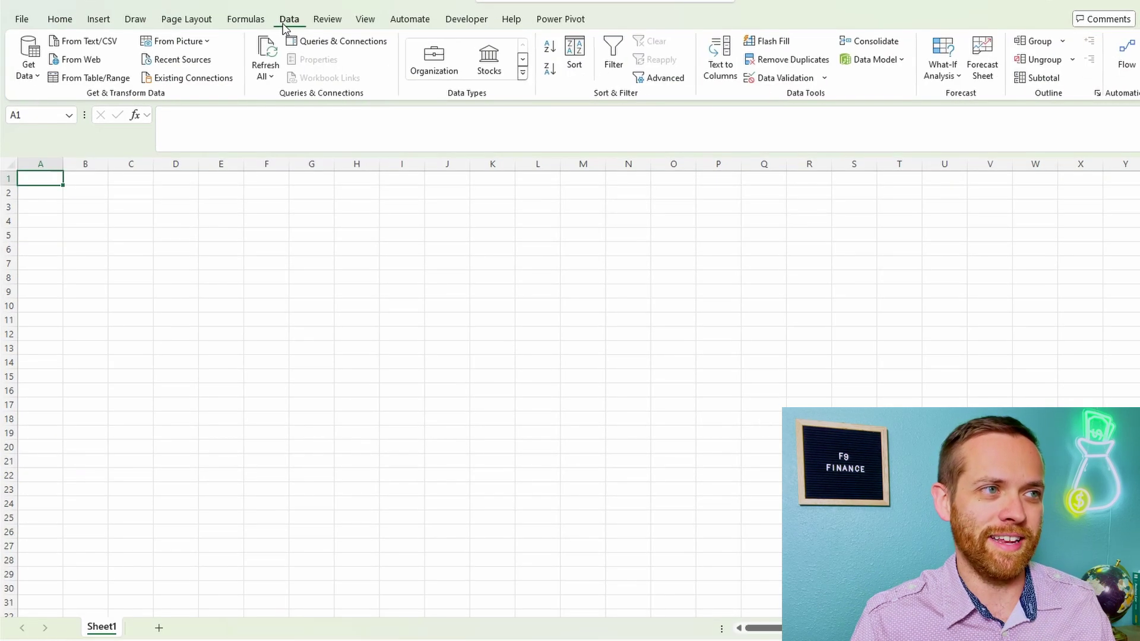
{"action": "left_click", "coordinate": [37, 75]}
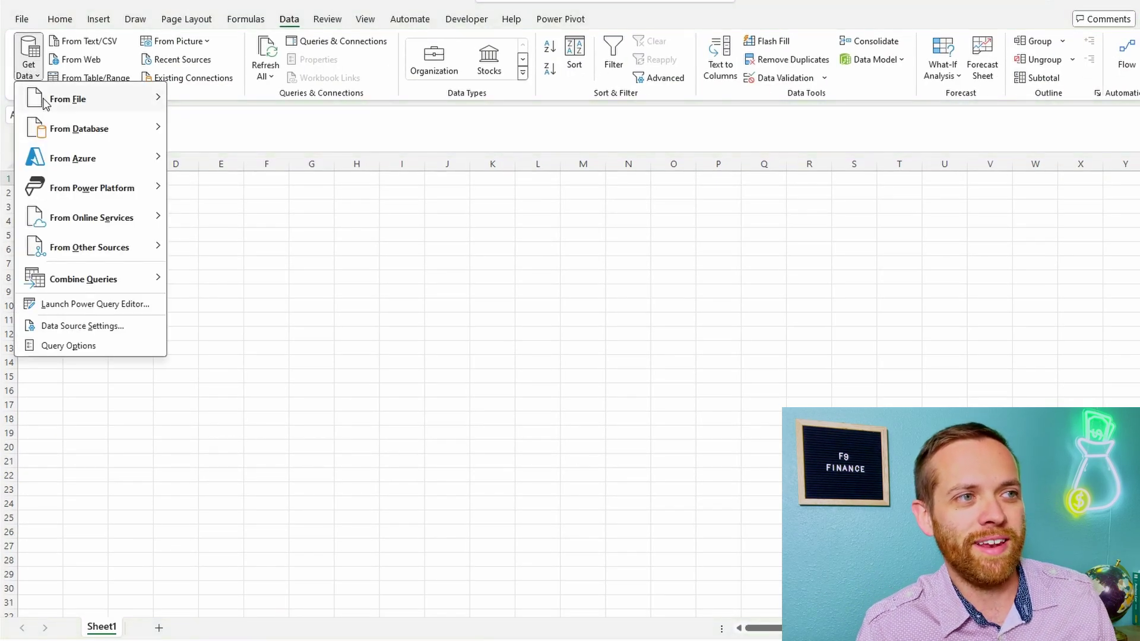
{"action": "mouse_move", "coordinate": [46, 104]}
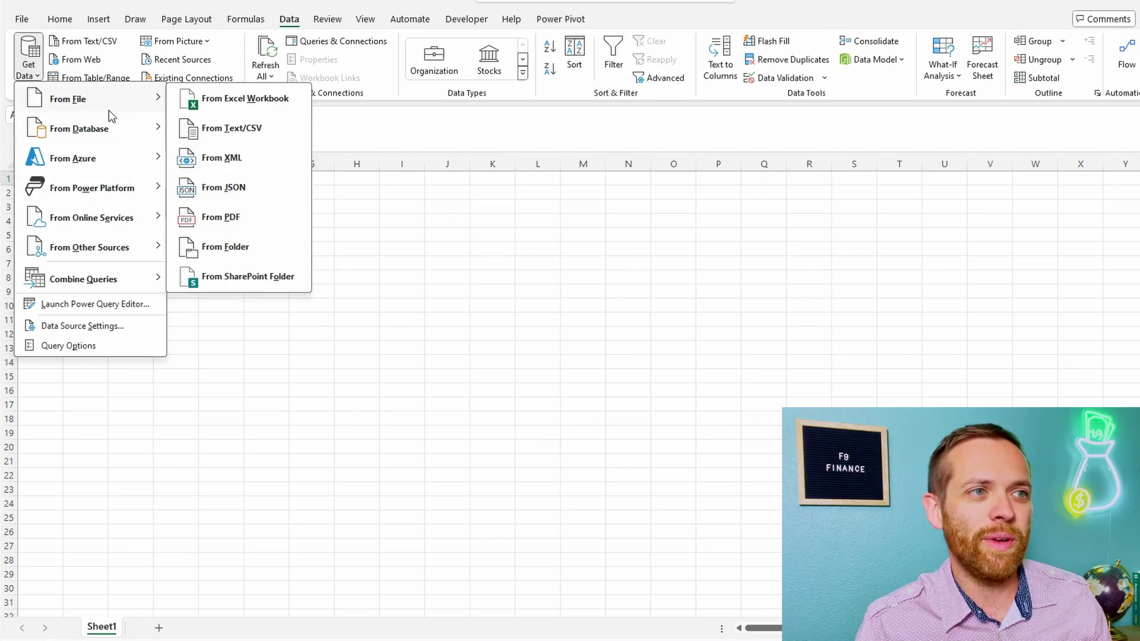
{"action": "left_click", "coordinate": [271, 105]}
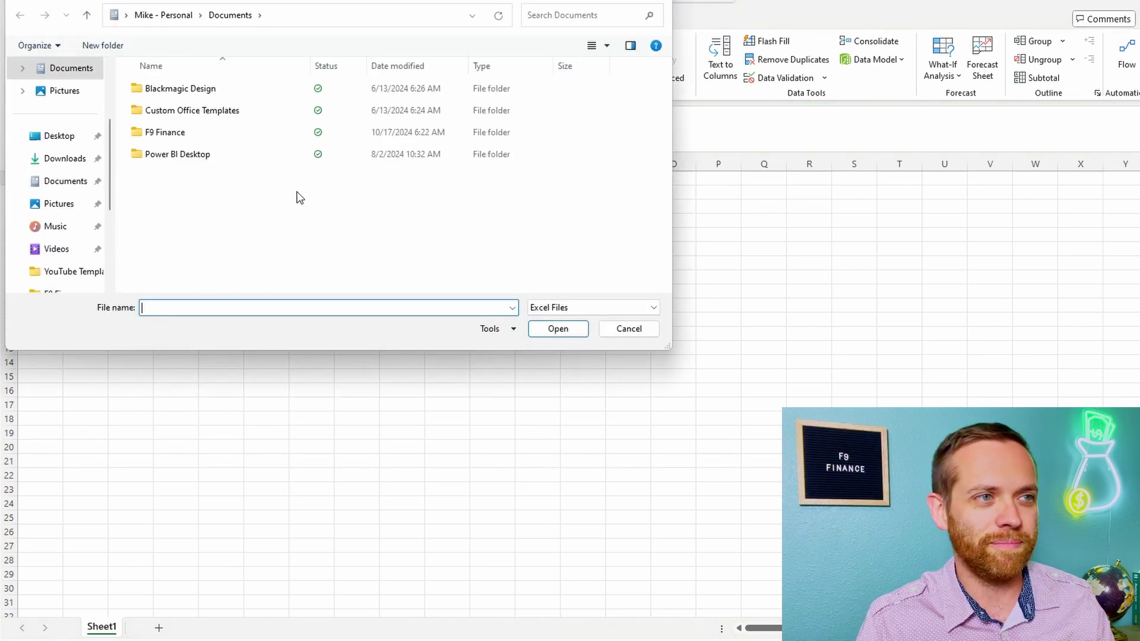
{"action": "left_click", "coordinate": [67, 159]}
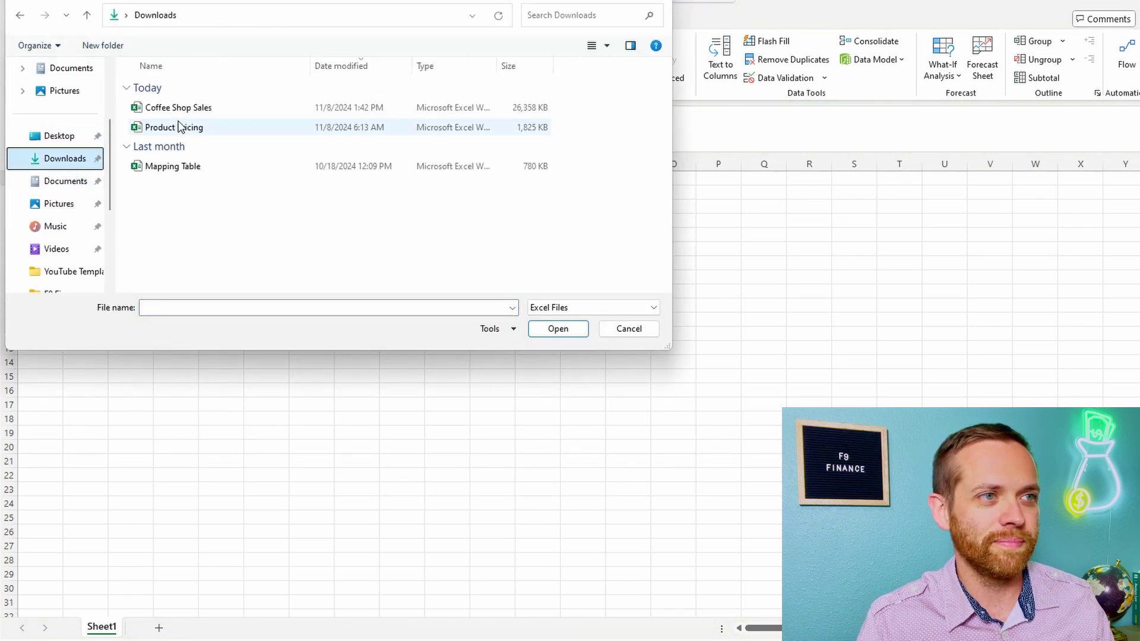
{"action": "left_click", "coordinate": [187, 112]}
{"action": "left_click", "coordinate": [545, 329]}
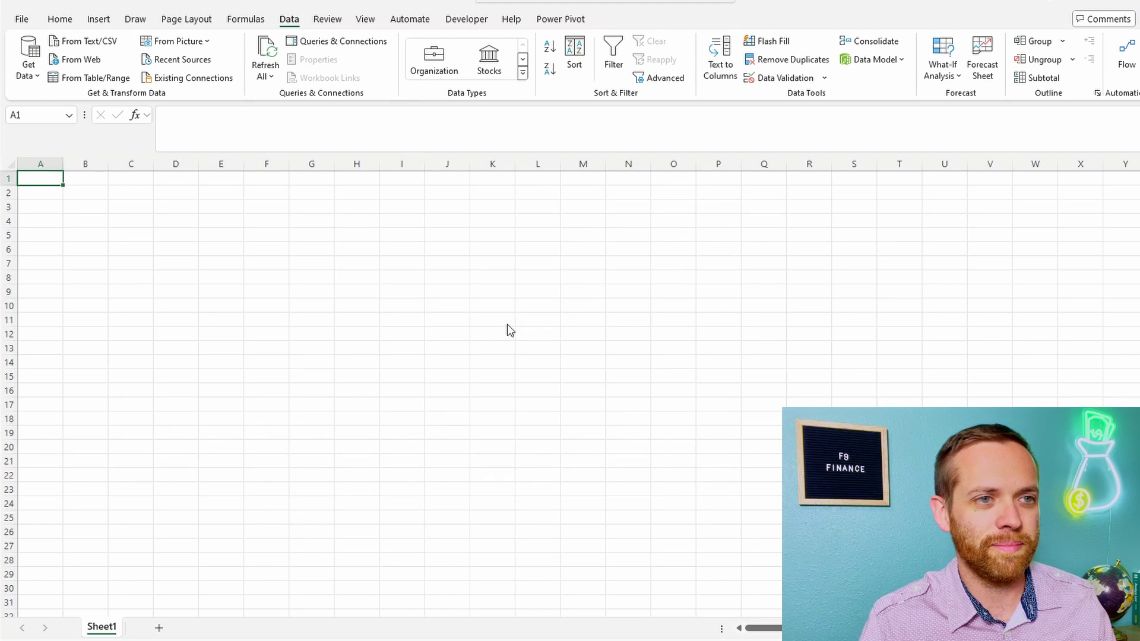
Load the Transactions table as a connection-only query added to the Data Model.
{"action": "left_click", "coordinate": [371, 202]}
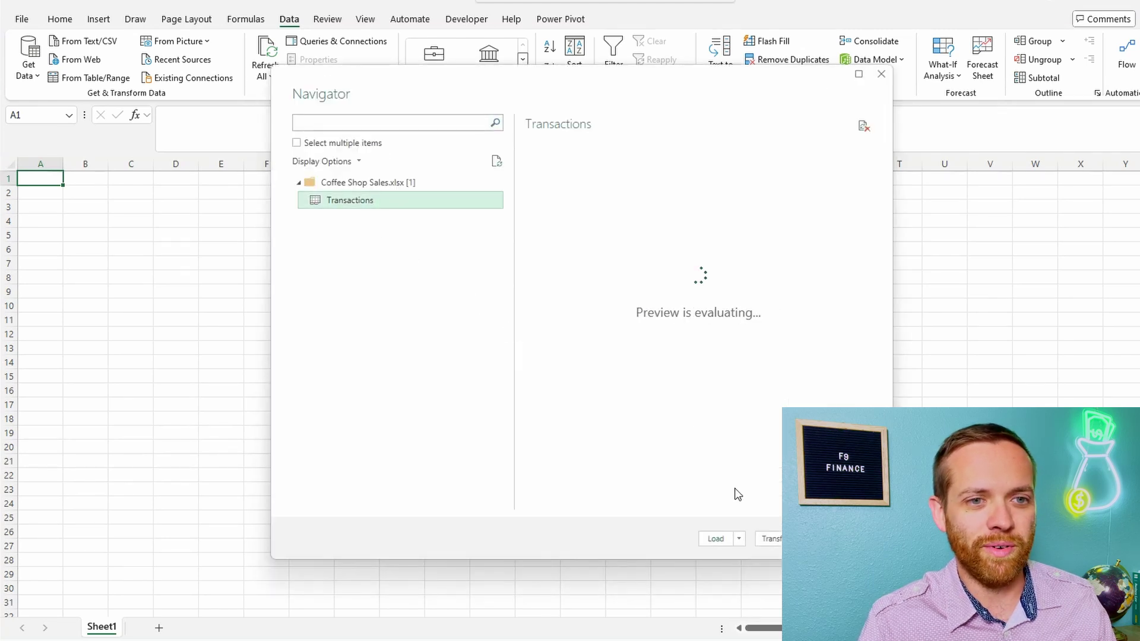
{"action": "left_click", "coordinate": [741, 537]}
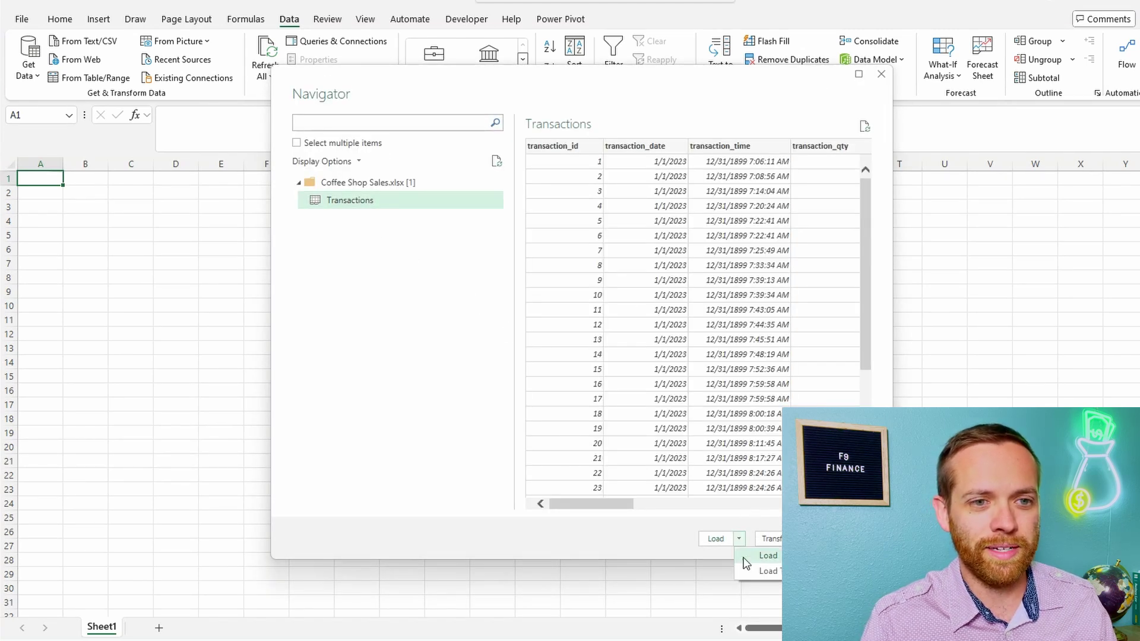
{"action": "left_click", "coordinate": [761, 573]}
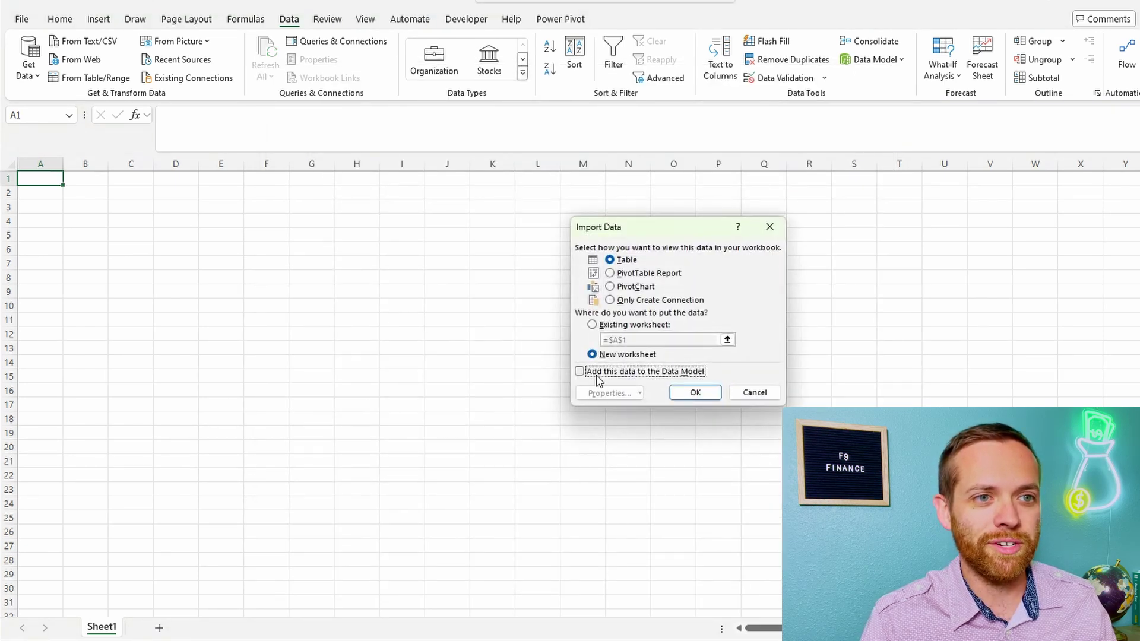
{"action": "left_click", "coordinate": [595, 374]}
{"action": "left_click", "coordinate": [611, 300]}
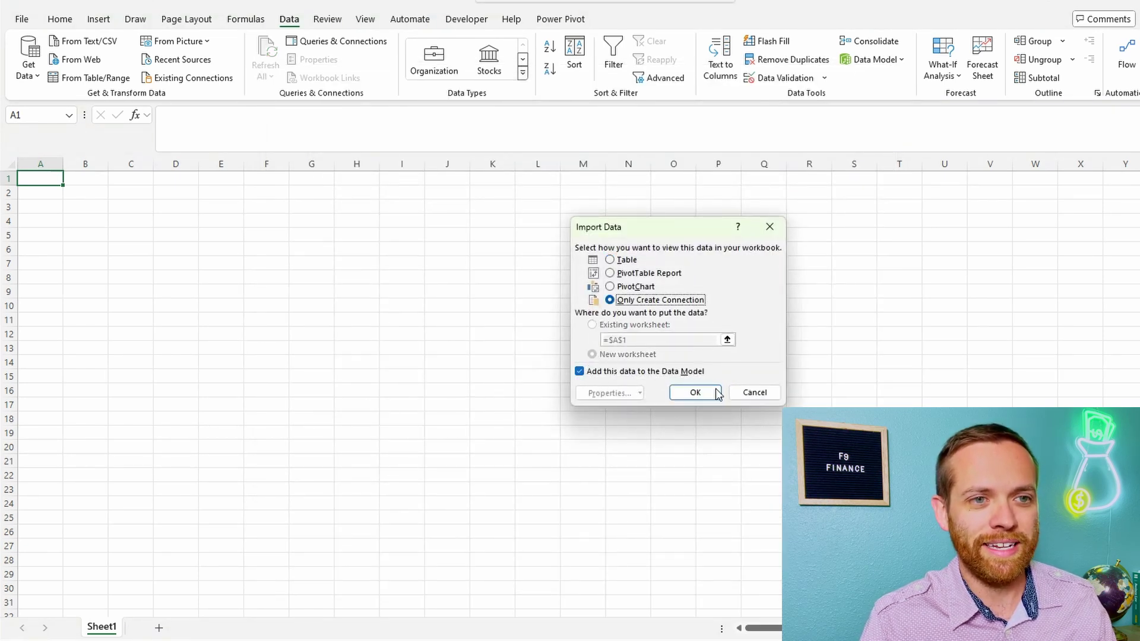
{"action": "left_click", "coordinate": [695, 392]}
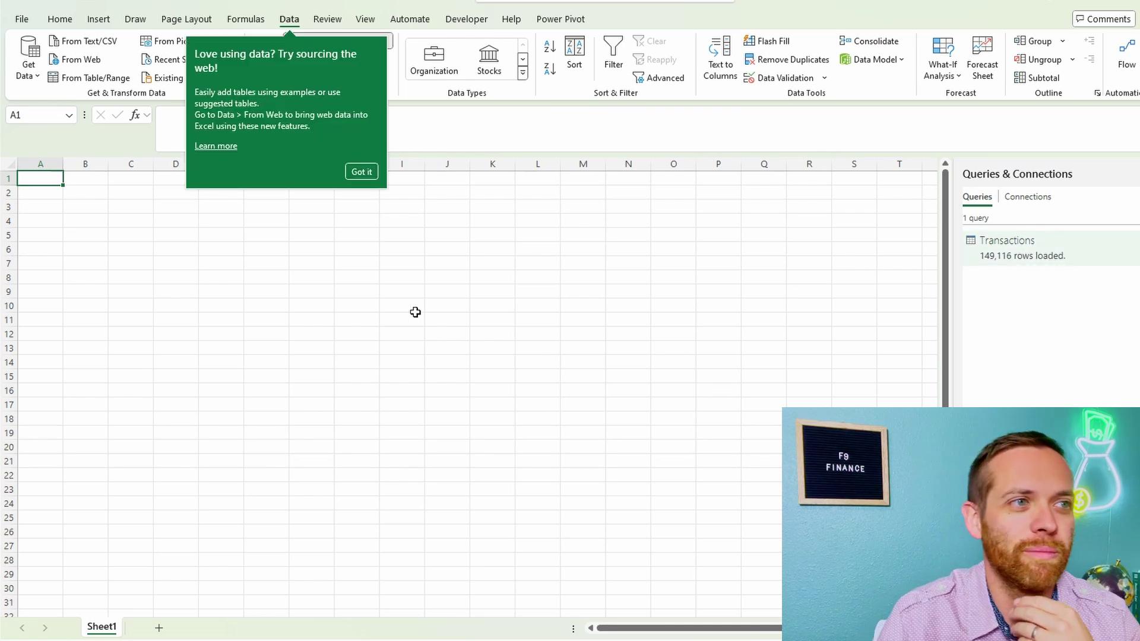
Dismiss the web-data tip and import the Product Pricing workbook's Sheet1 table.
{"action": "left_click", "coordinate": [361, 172]}
{"action": "left_click", "coordinate": [32, 78]}
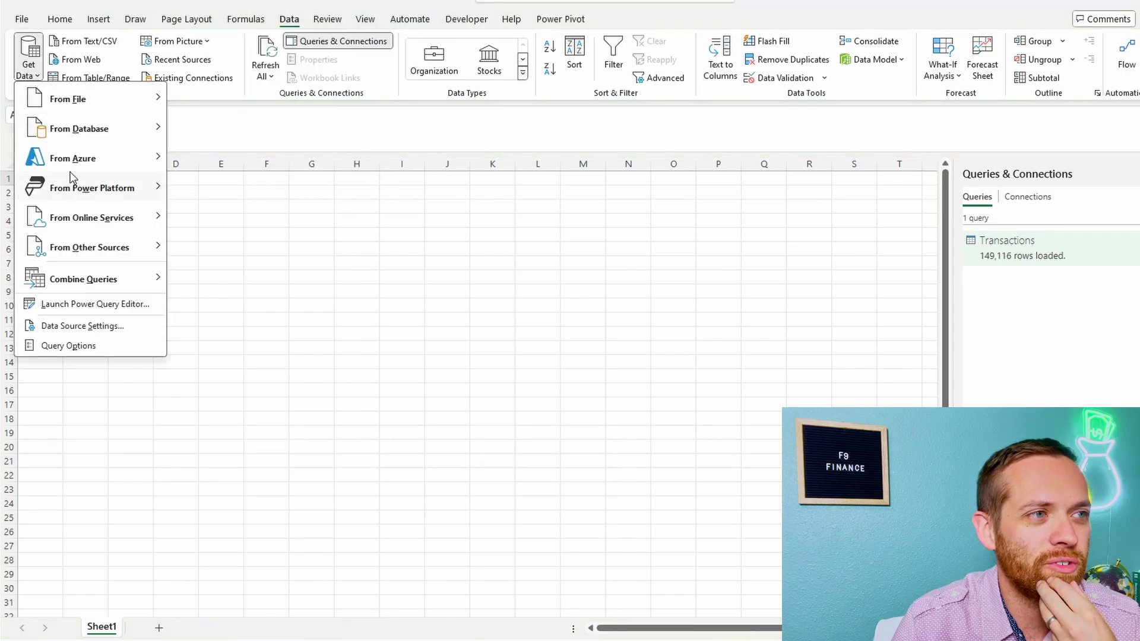
{"action": "left_click", "coordinate": [227, 100]}
{"action": "left_click", "coordinate": [225, 128]}
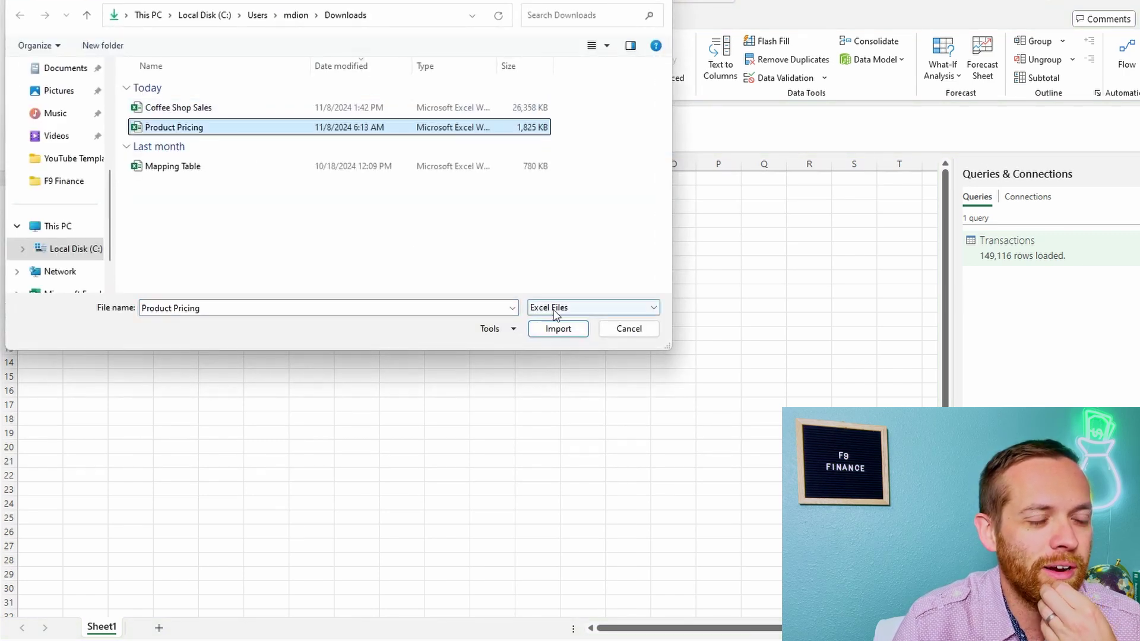
{"action": "left_click", "coordinate": [558, 328]}
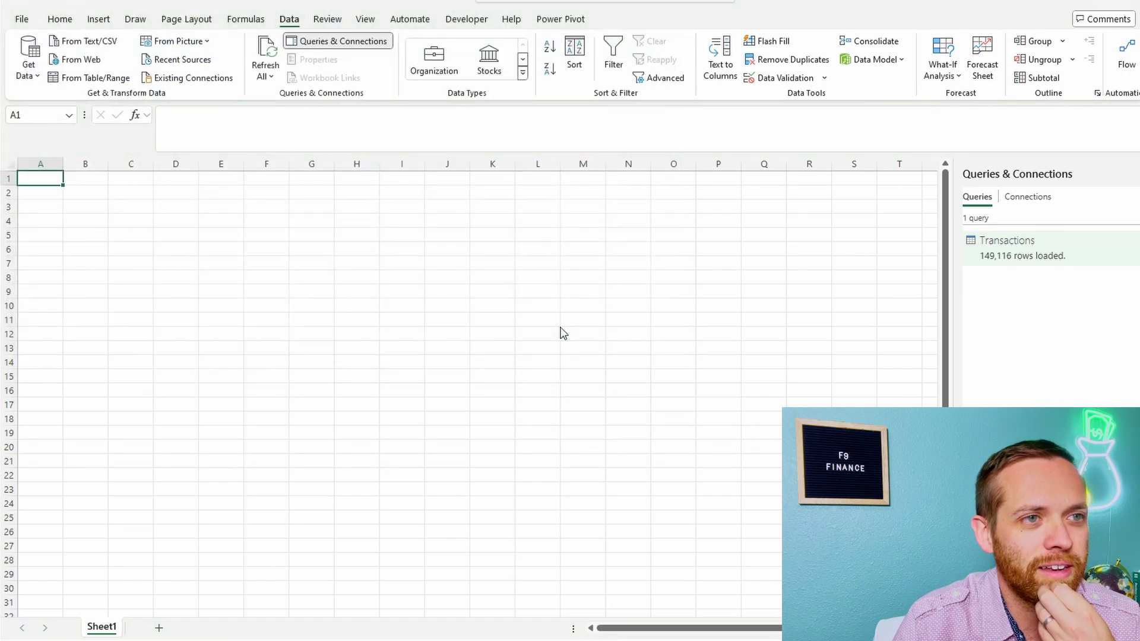
{"action": "left_click", "coordinate": [364, 203]}
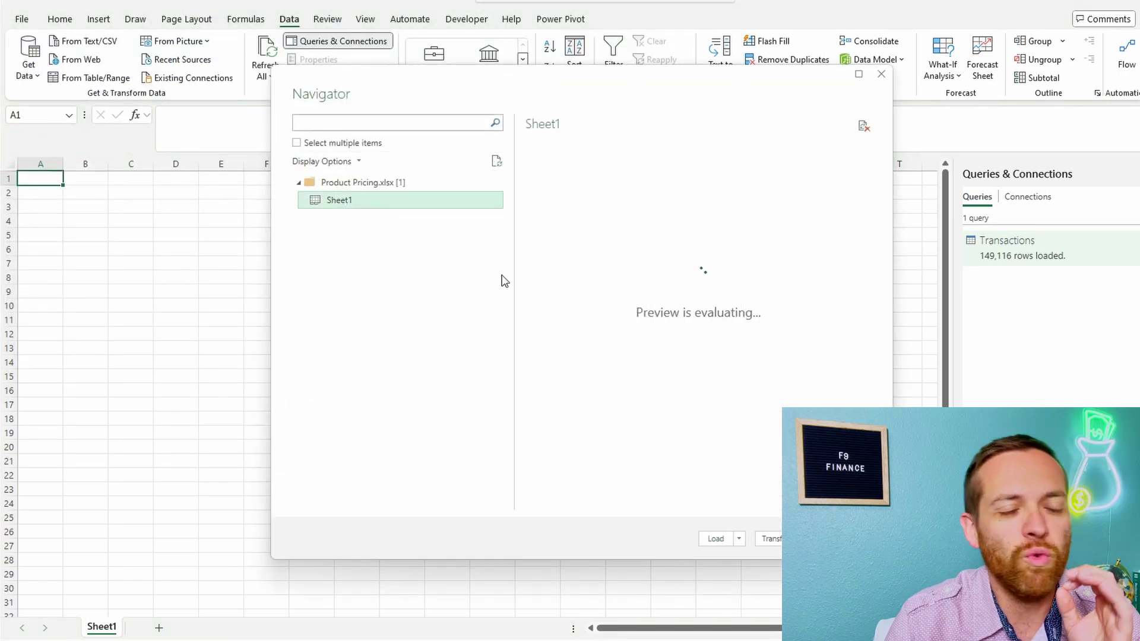
Load Sheet1 as a connection-only query added to the Data Model.
{"action": "left_click", "coordinate": [739, 539]}
{"action": "left_click", "coordinate": [757, 575]}
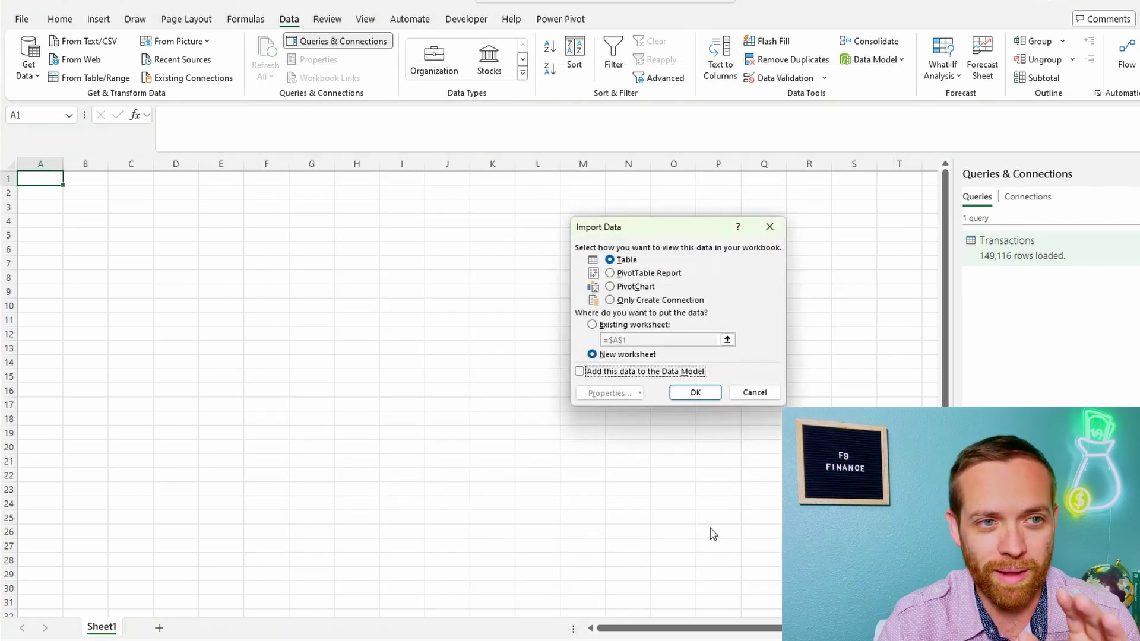
{"action": "left_click", "coordinate": [672, 372]}
{"action": "left_click", "coordinate": [673, 301]}
{"action": "left_click", "coordinate": [704, 393]}
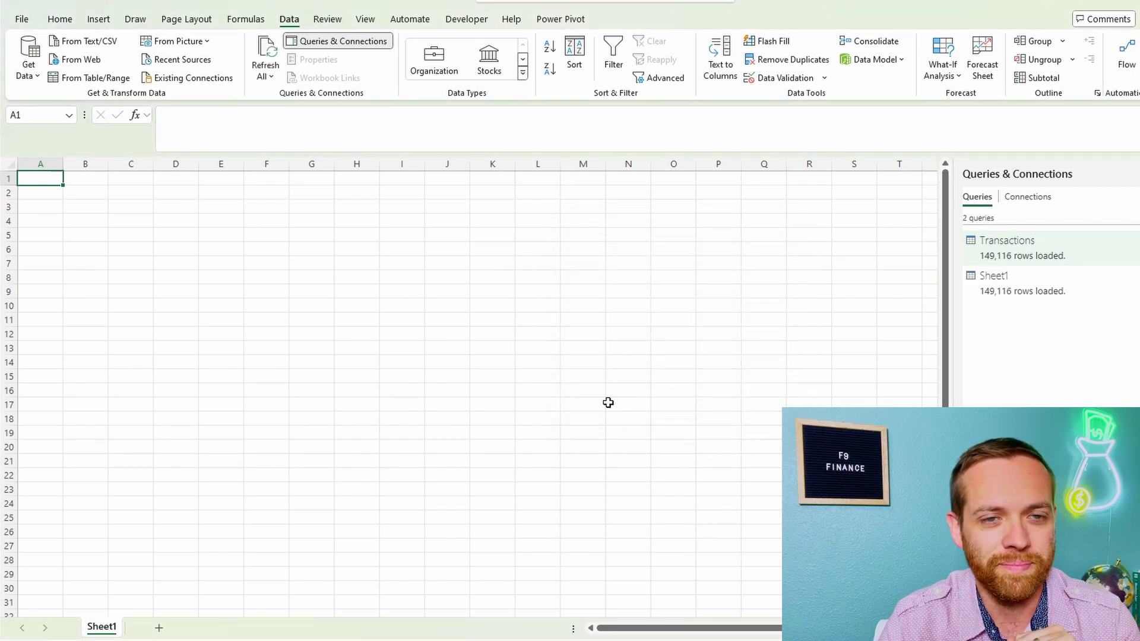
{"action": "mouse_move", "coordinate": [991, 289]}
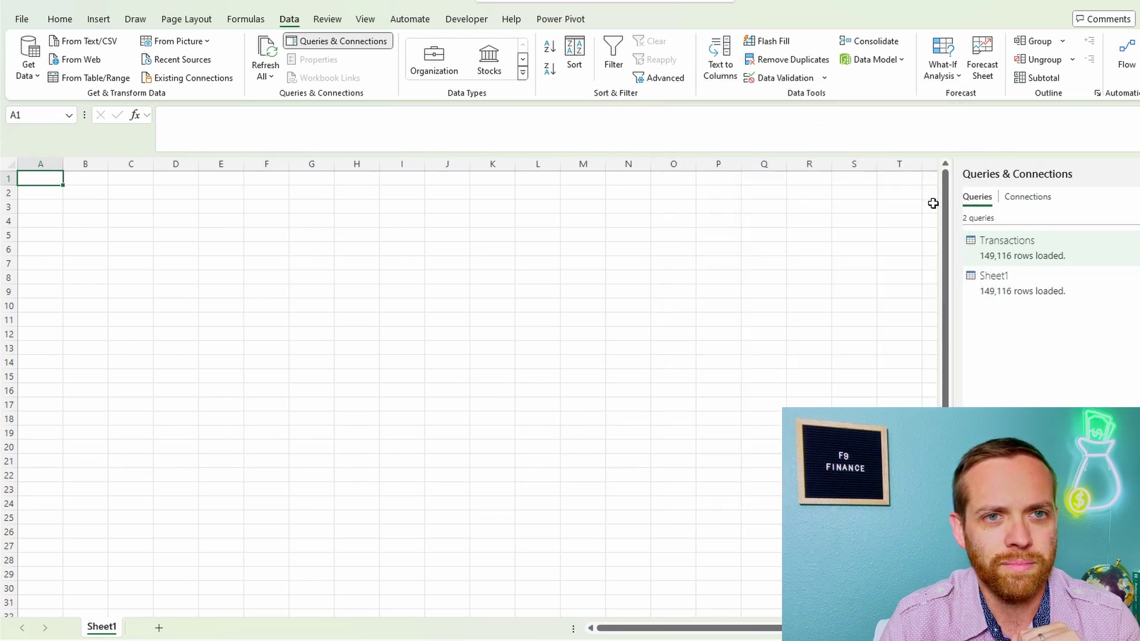
Select the Sheet1 query and start importing the Mapping Table workbook.
{"action": "left_click", "coordinate": [985, 279]}
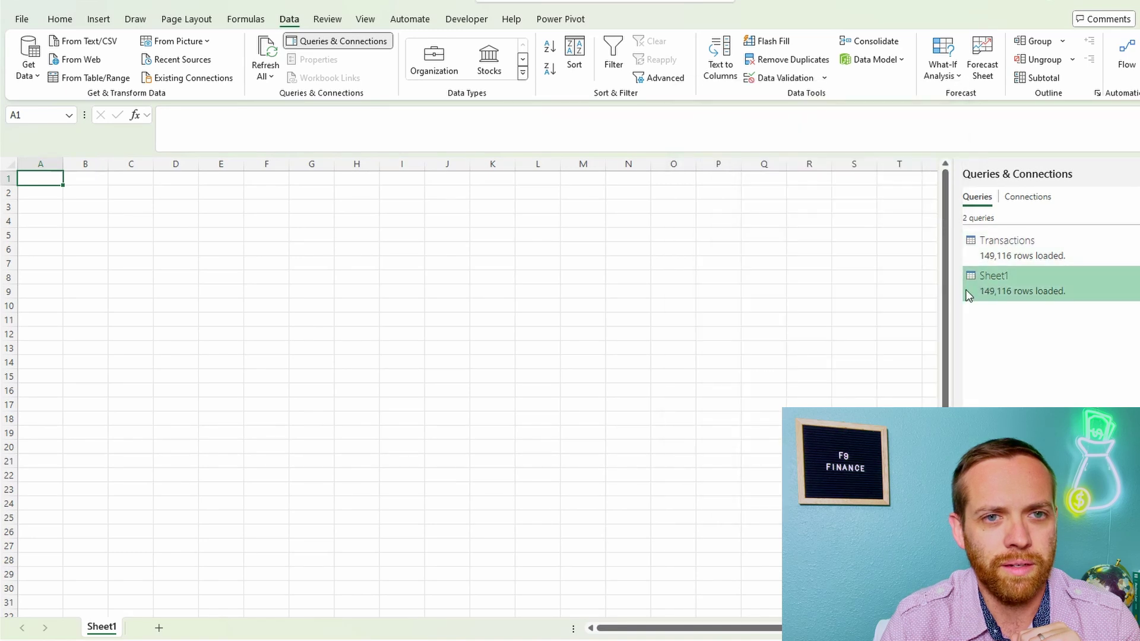
{"action": "left_click", "coordinate": [37, 79]}
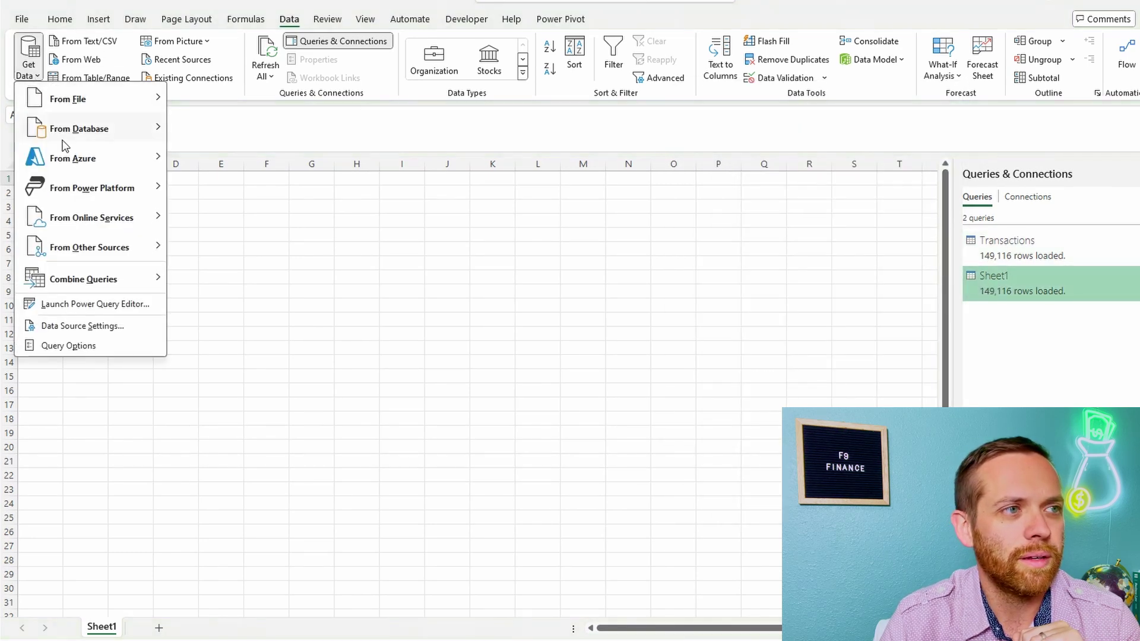
{"action": "mouse_move", "coordinate": [71, 111]}
{"action": "left_click", "coordinate": [229, 108]}
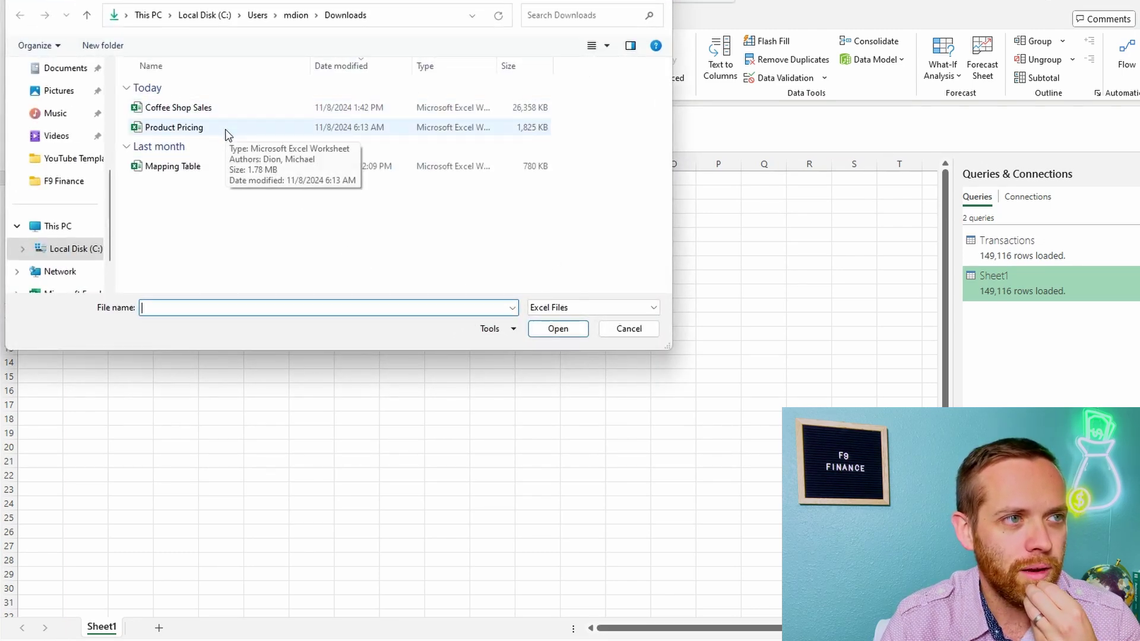
{"action": "left_click", "coordinate": [227, 167]}
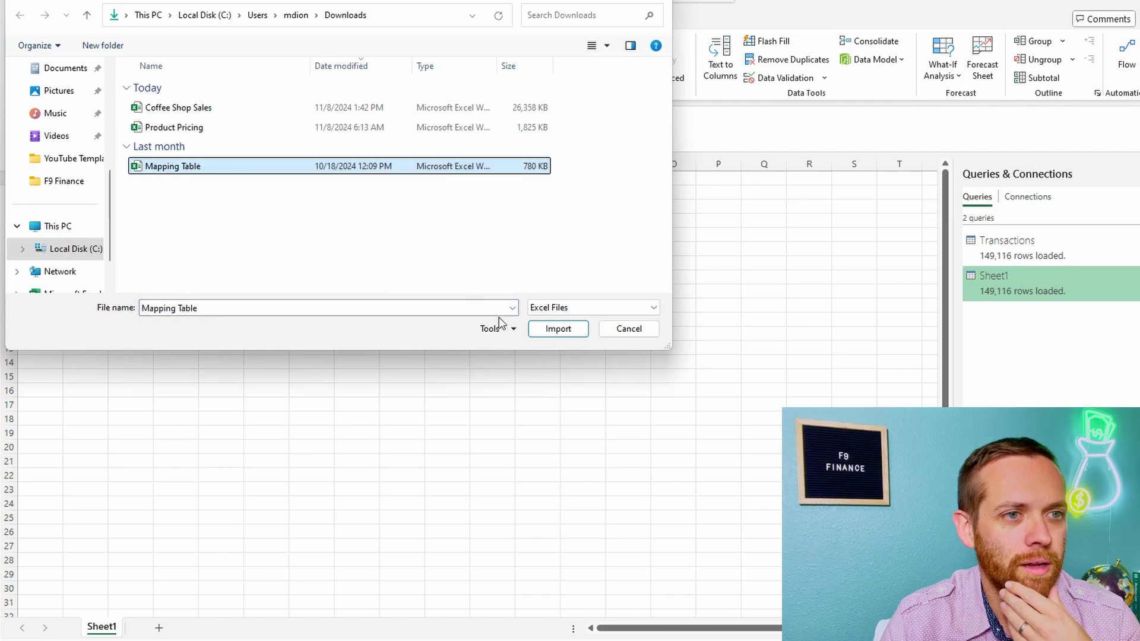
{"action": "left_click", "coordinate": [538, 329]}
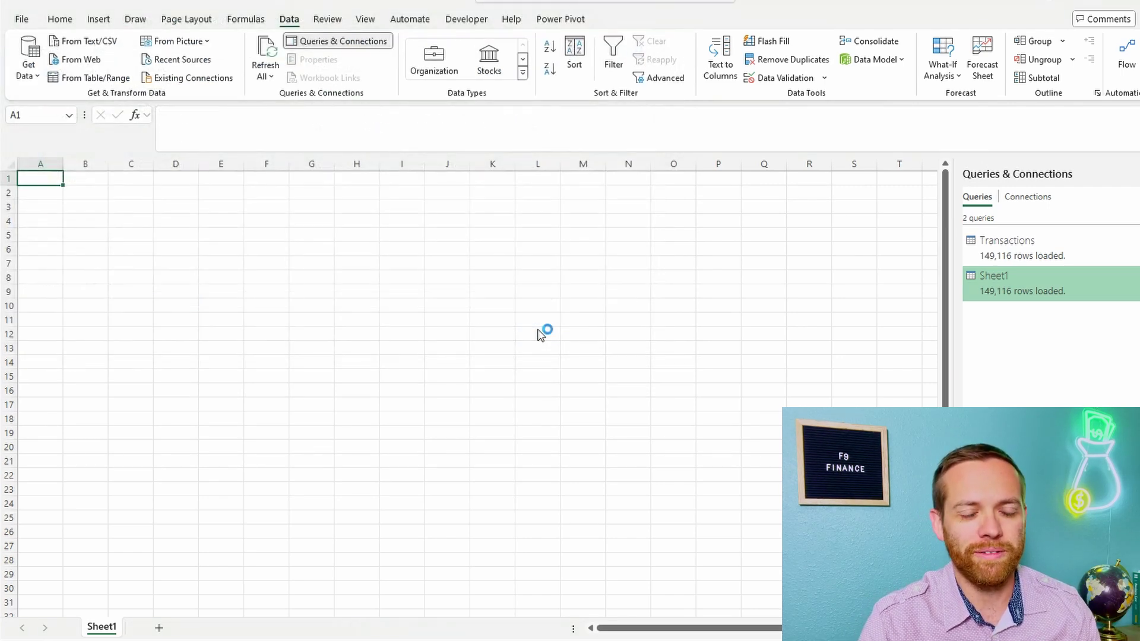
Select both the Category and Time Of Day tables and load them connection-only into the Data Model.
{"action": "left_click", "coordinate": [355, 201]}
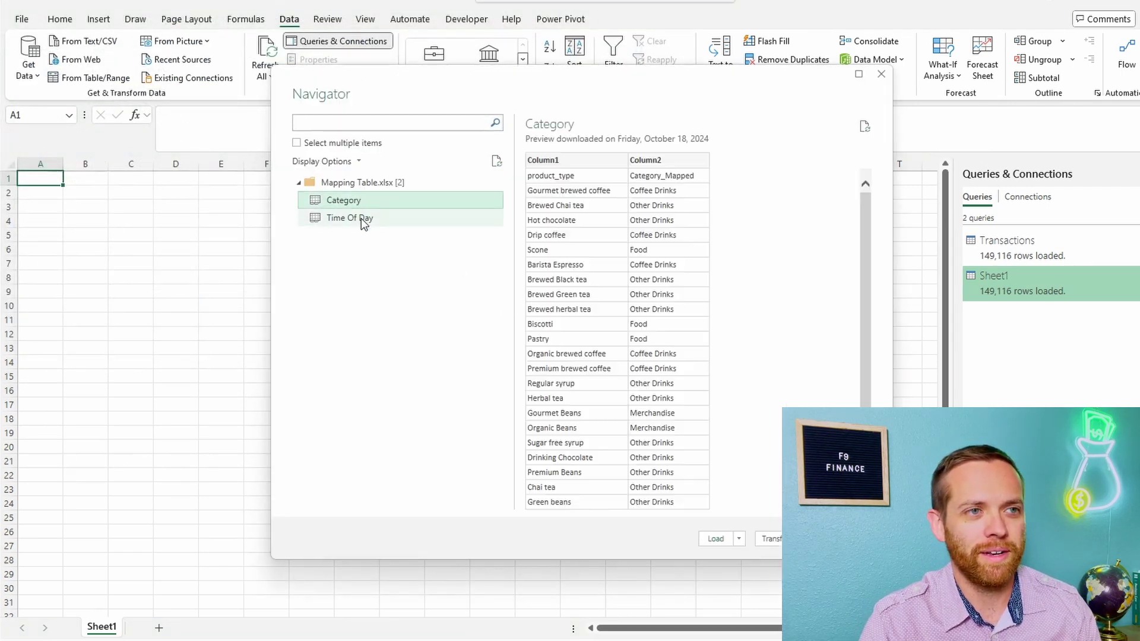
{"action": "left_click", "coordinate": [297, 143]}
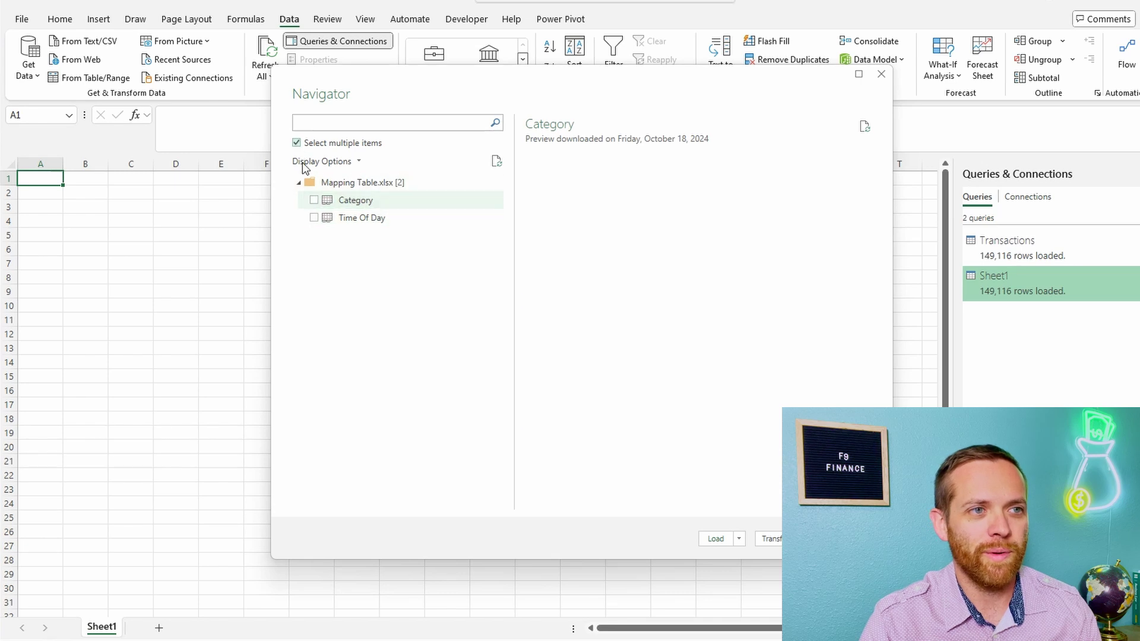
{"action": "left_click", "coordinate": [314, 218]}
{"action": "left_click", "coordinate": [738, 538]}
{"action": "left_click", "coordinate": [766, 571]}
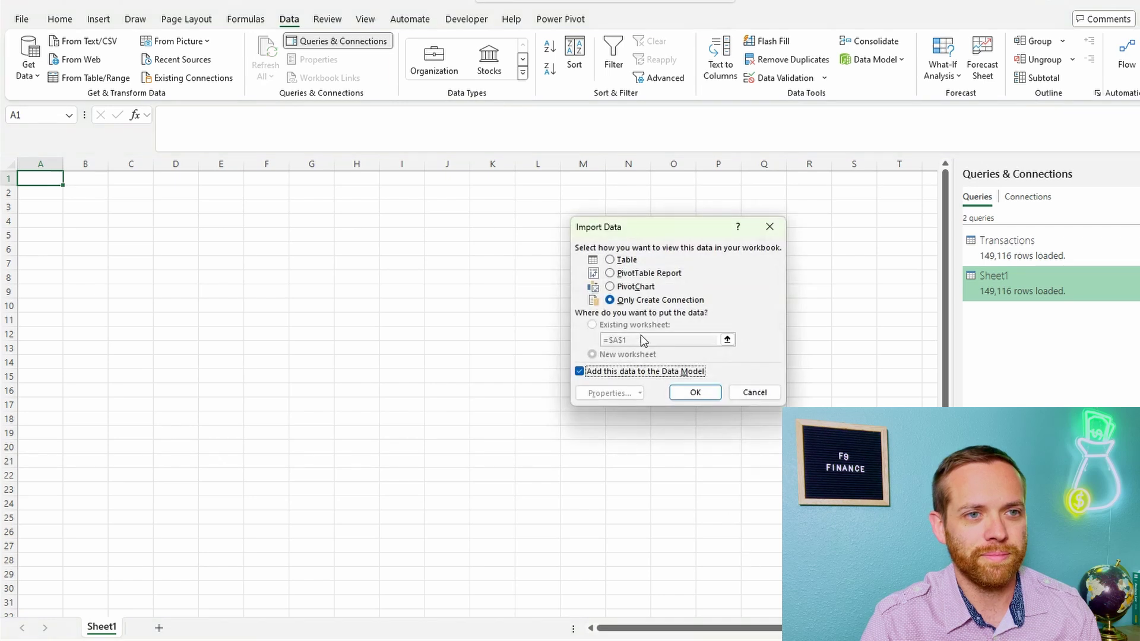
{"action": "left_click", "coordinate": [694, 393]}
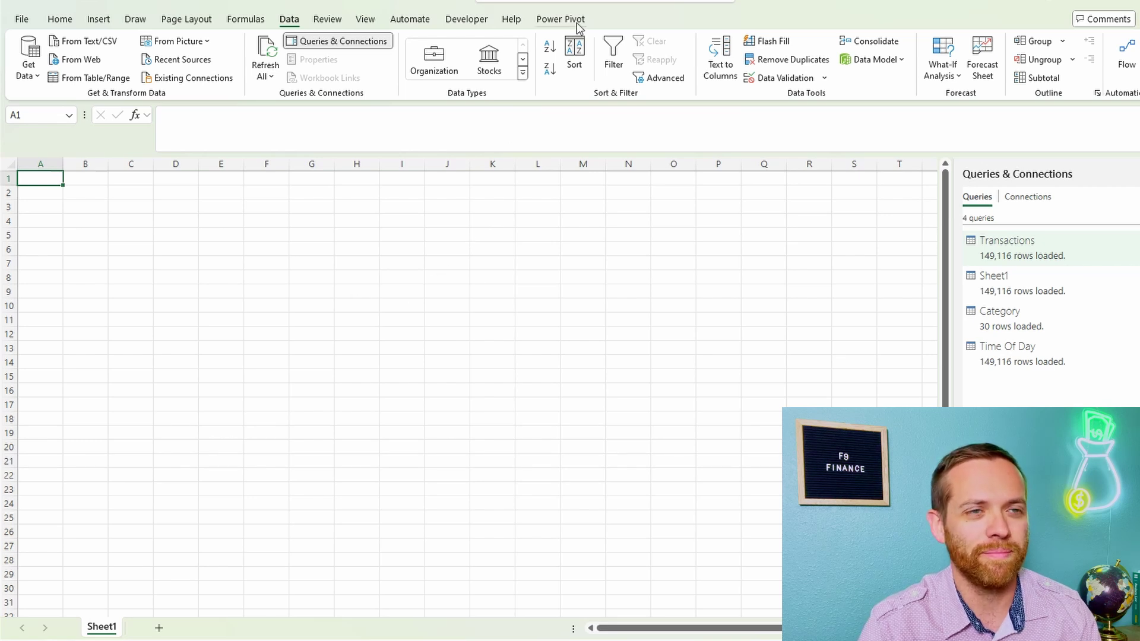
Show the Power Pivot tab, browse its Measures and KPIs options, and cancel Add to Data Model.
{"action": "left_click", "coordinate": [561, 20]}
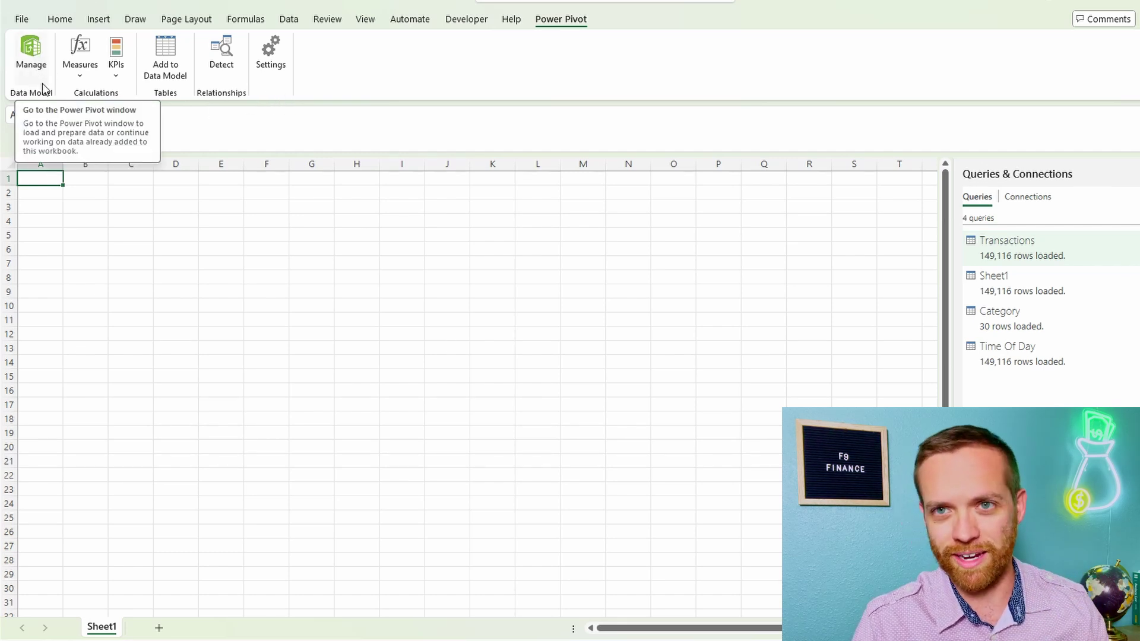
{"action": "left_click", "coordinate": [80, 76]}
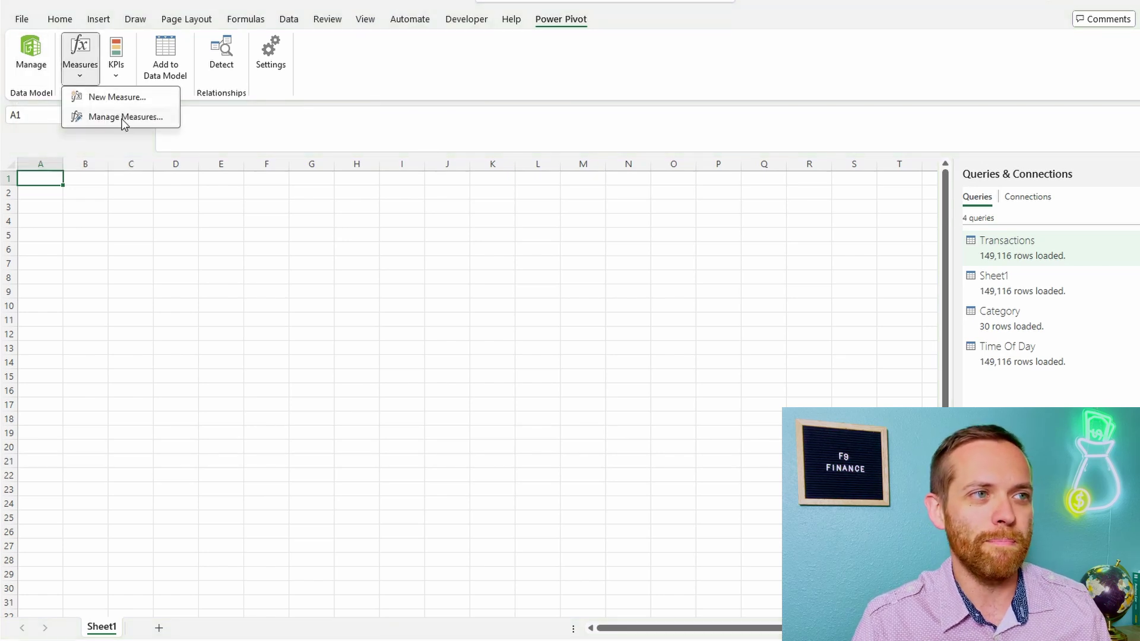
{"action": "left_click", "coordinate": [116, 74]}
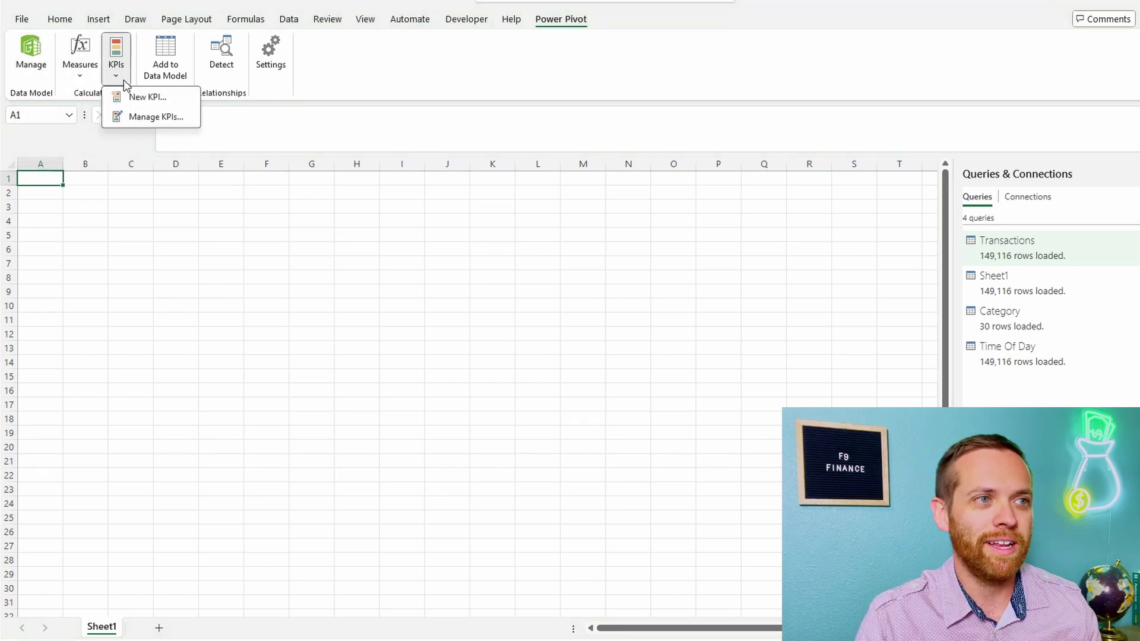
{"action": "left_click", "coordinate": [156, 75]}
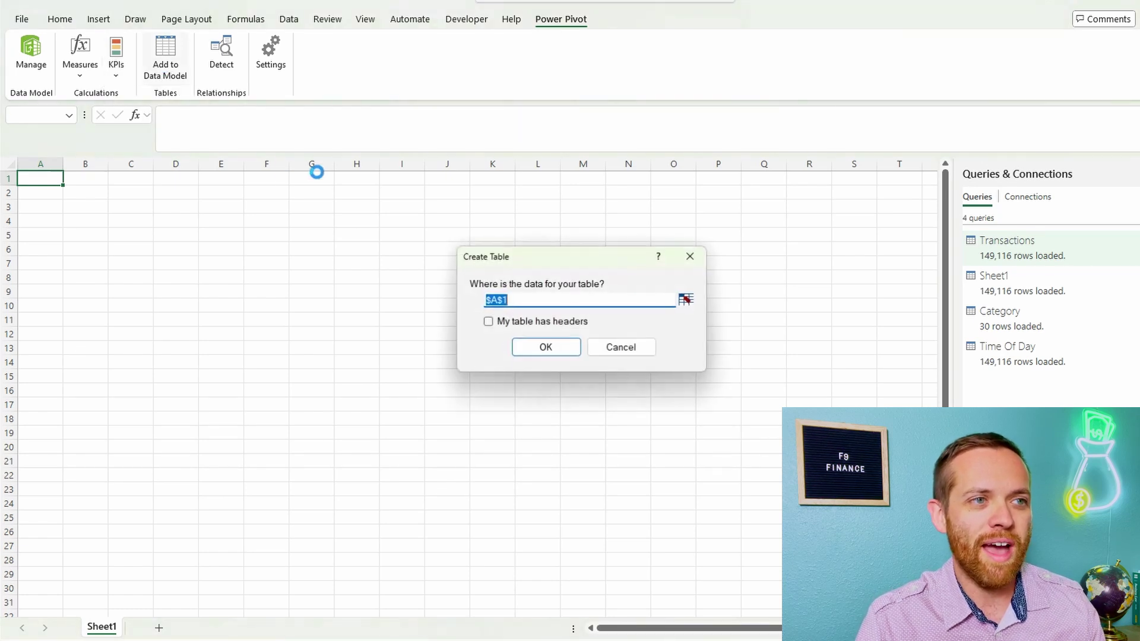
{"action": "left_click", "coordinate": [621, 347]}
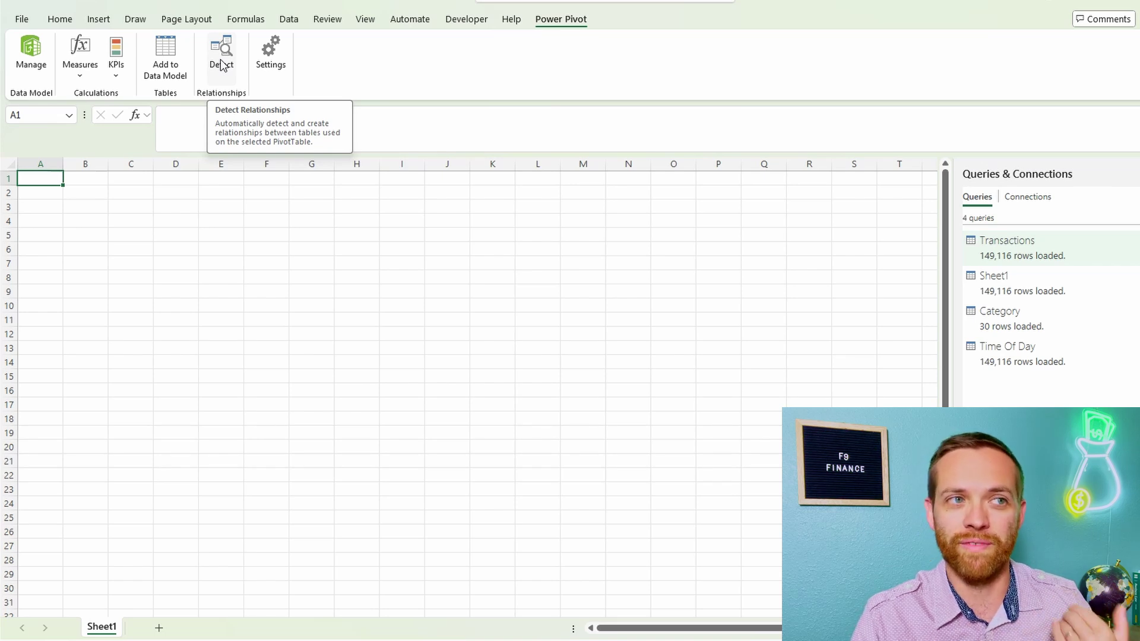
Open Power Pivot Manage enlarged and view the Sheet1, Category, Time Of Day and Transactions tables.
{"action": "left_click", "coordinate": [31, 56]}
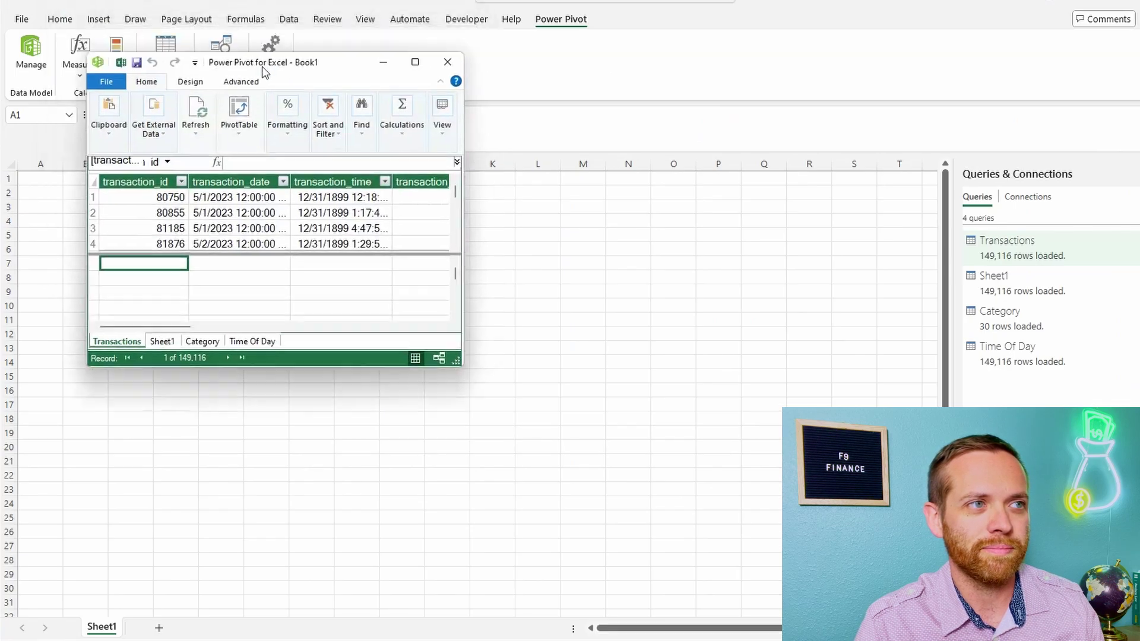
{"action": "left_click_drag", "start_coordinate": [229, 52], "coordinate": [163, 0]}
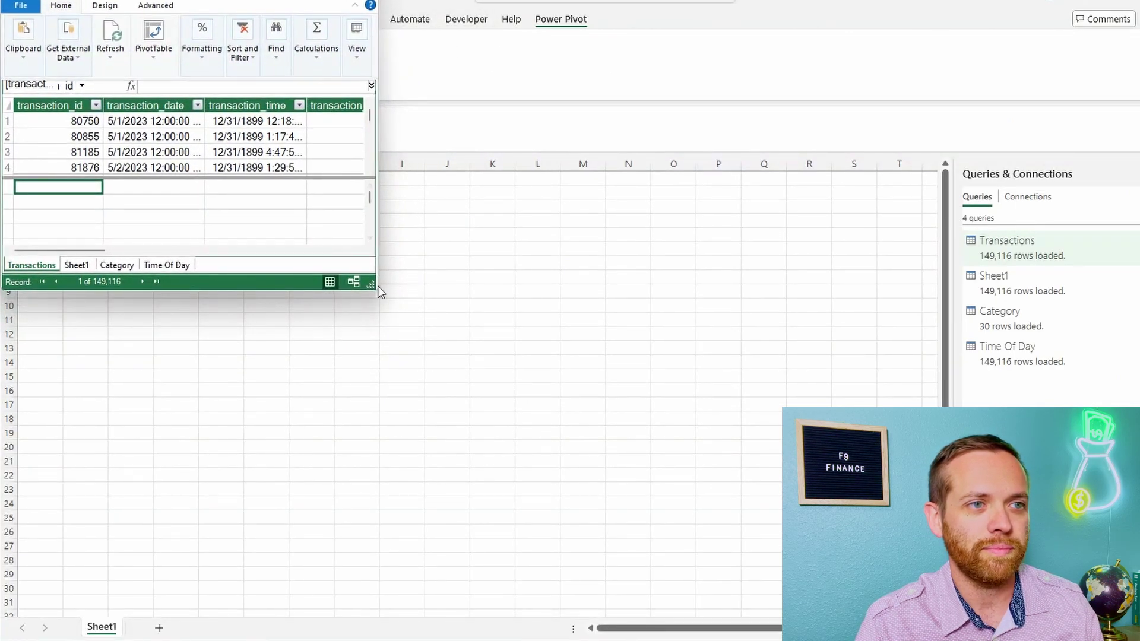
{"action": "left_click_drag", "start_coordinate": [374, 290], "coordinate": [1139, 640]}
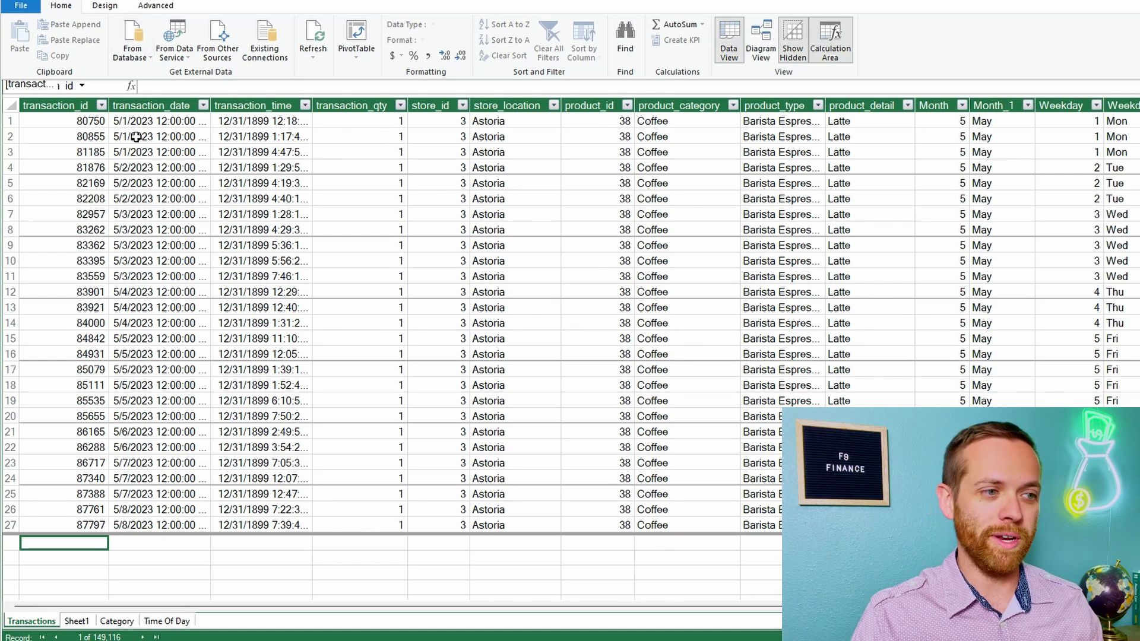
{"action": "left_click", "coordinate": [77, 621]}
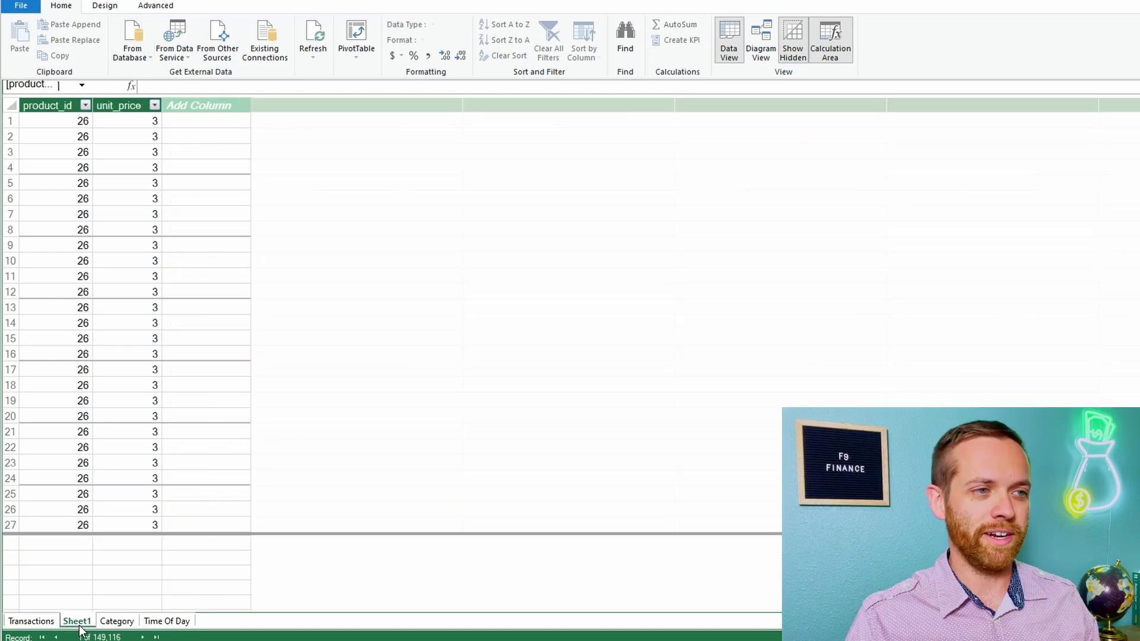
{"action": "left_click", "coordinate": [121, 624]}
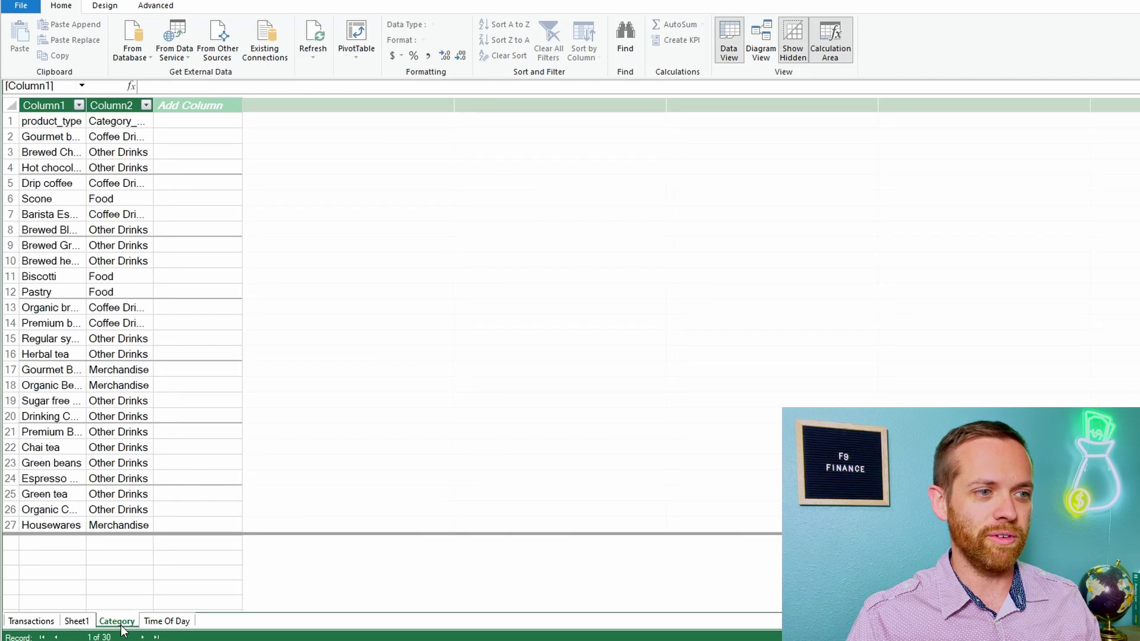
{"action": "left_click", "coordinate": [168, 622]}
{"action": "left_click", "coordinate": [54, 623]}
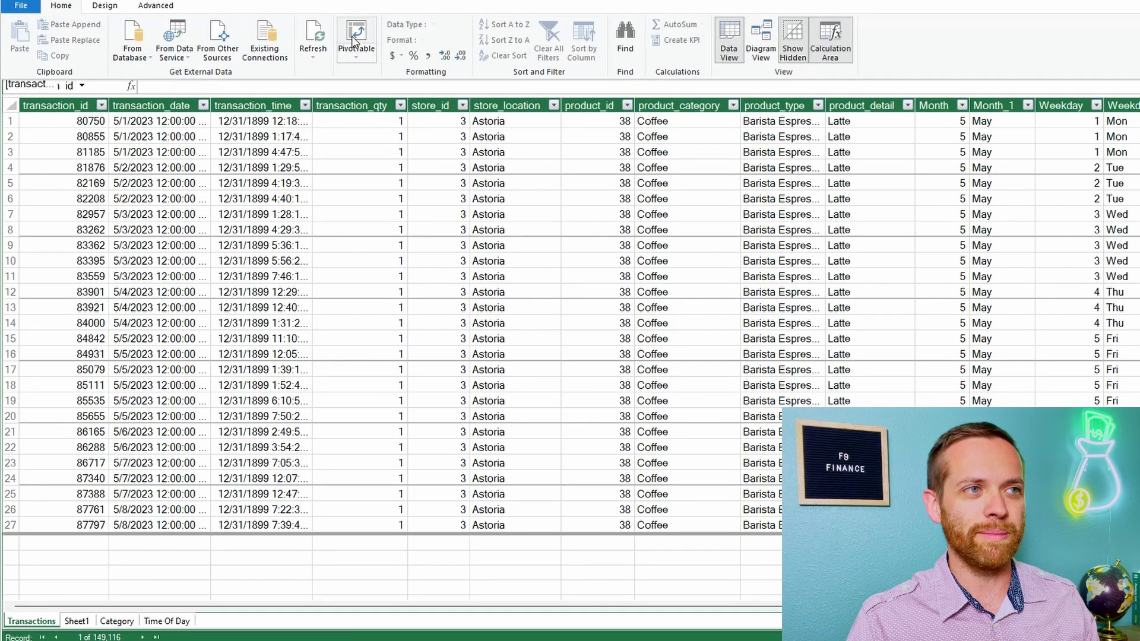
{"action": "left_click", "coordinate": [108, 6]}
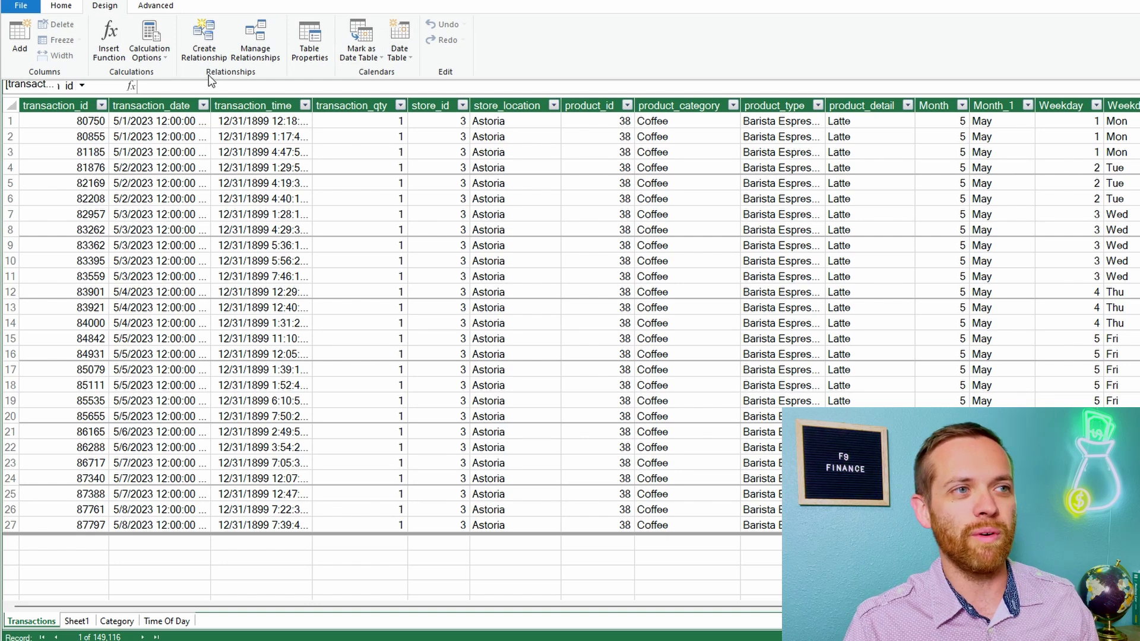
{"action": "left_click", "coordinate": [156, 6]}
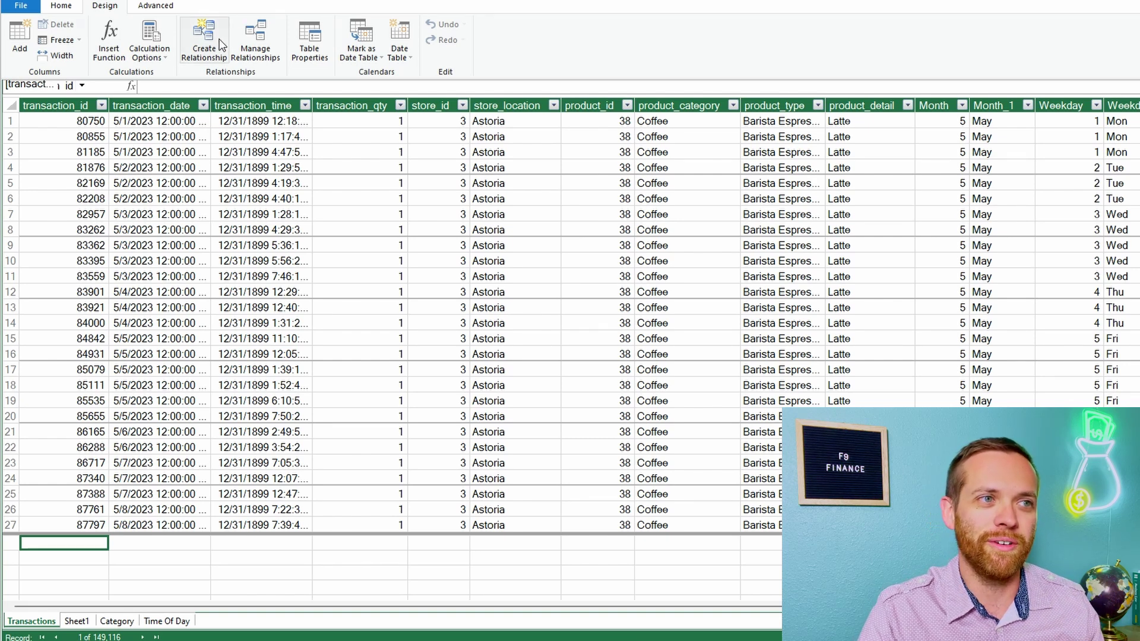
{"action": "left_click", "coordinate": [194, 44]}
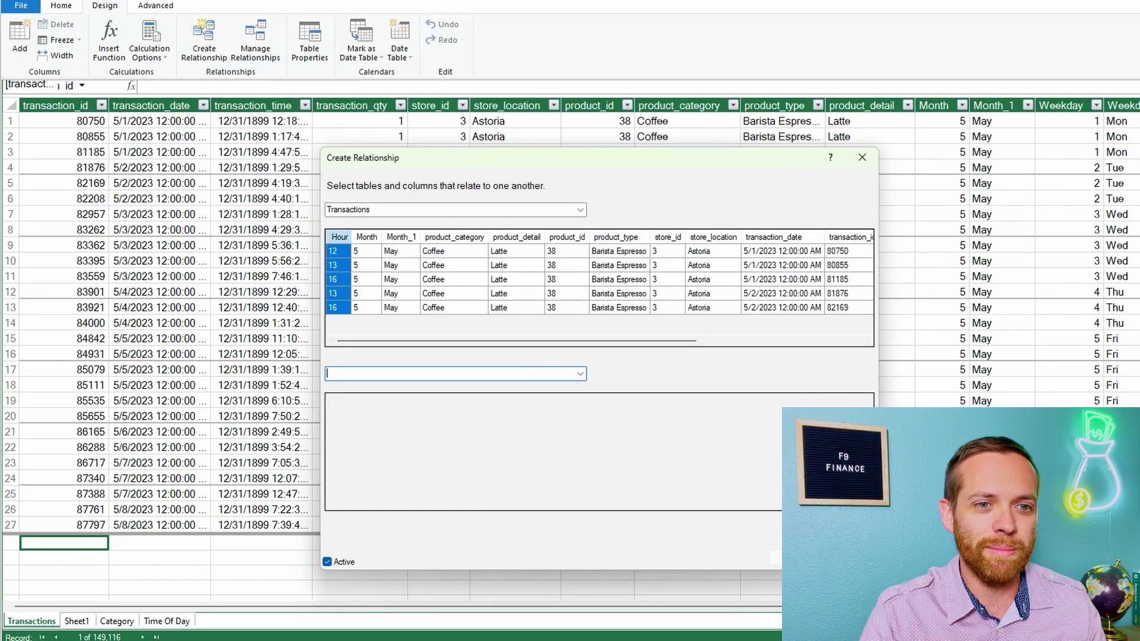
{"action": "key", "text": "Escape"}
{"action": "left_click", "coordinate": [70, 7]}
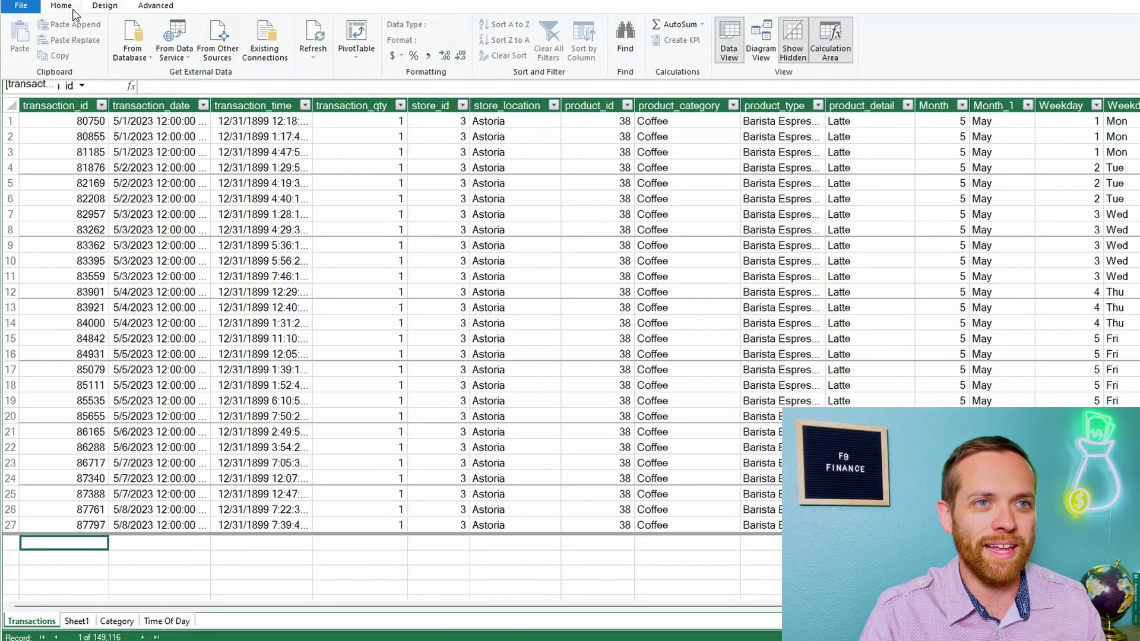
In Diagram View, relate Sheet1 product_id and Category Column1 to Transactions product_id and product_category.
{"action": "left_click", "coordinate": [765, 60]}
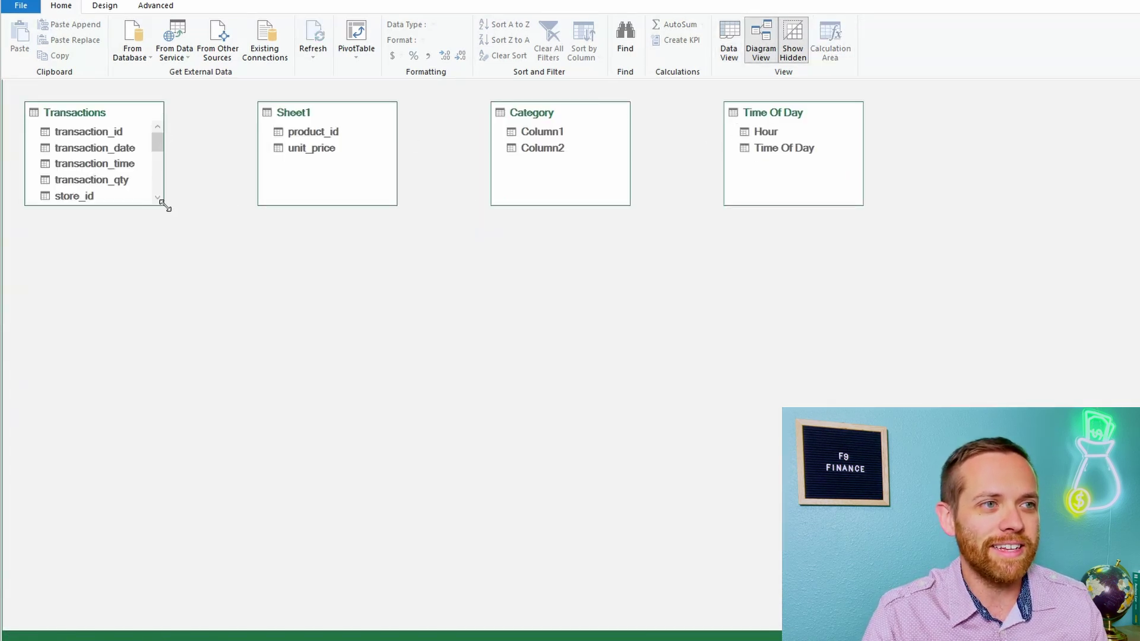
{"action": "left_click_drag", "start_coordinate": [161, 204], "coordinate": [219, 401]}
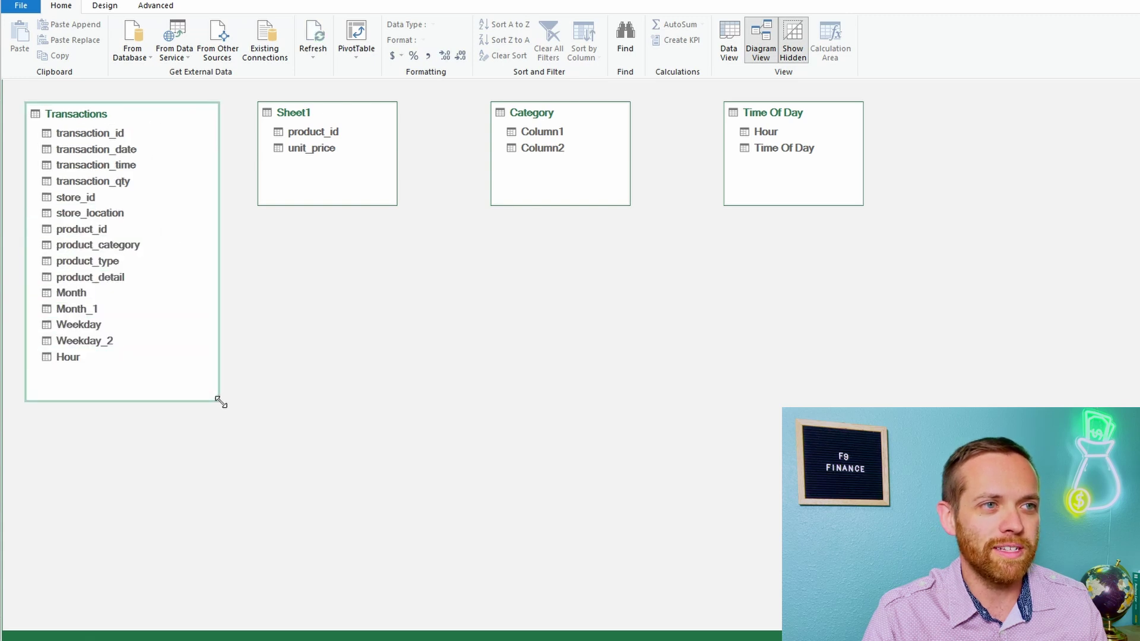
{"action": "left_click", "coordinate": [290, 188]}
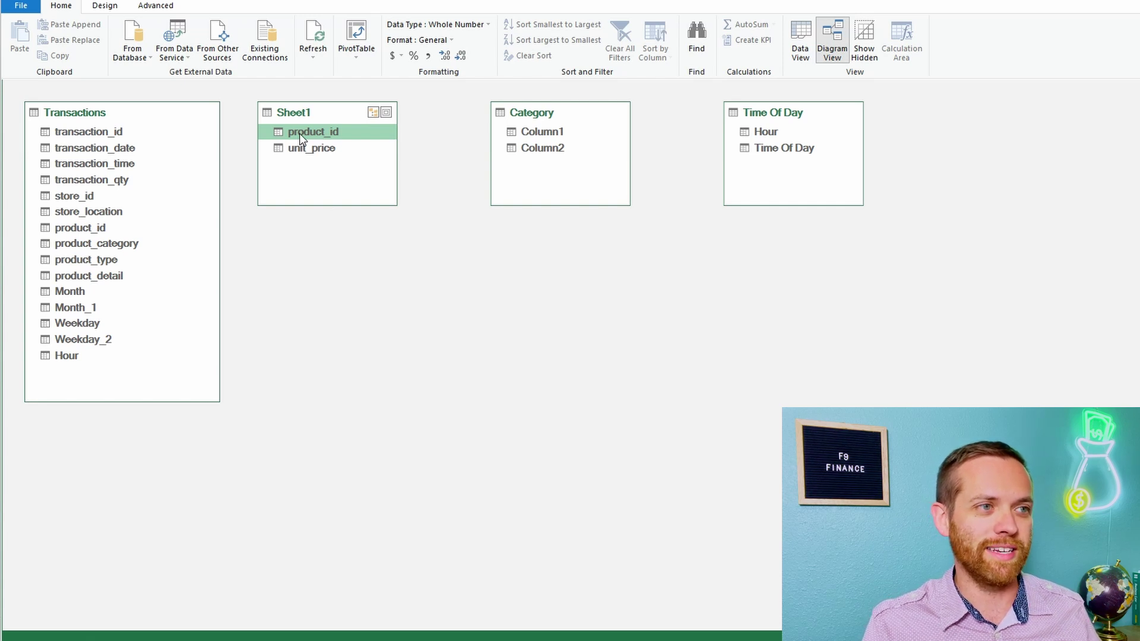
{"action": "left_click_drag", "start_coordinate": [299, 133], "coordinate": [93, 229]}
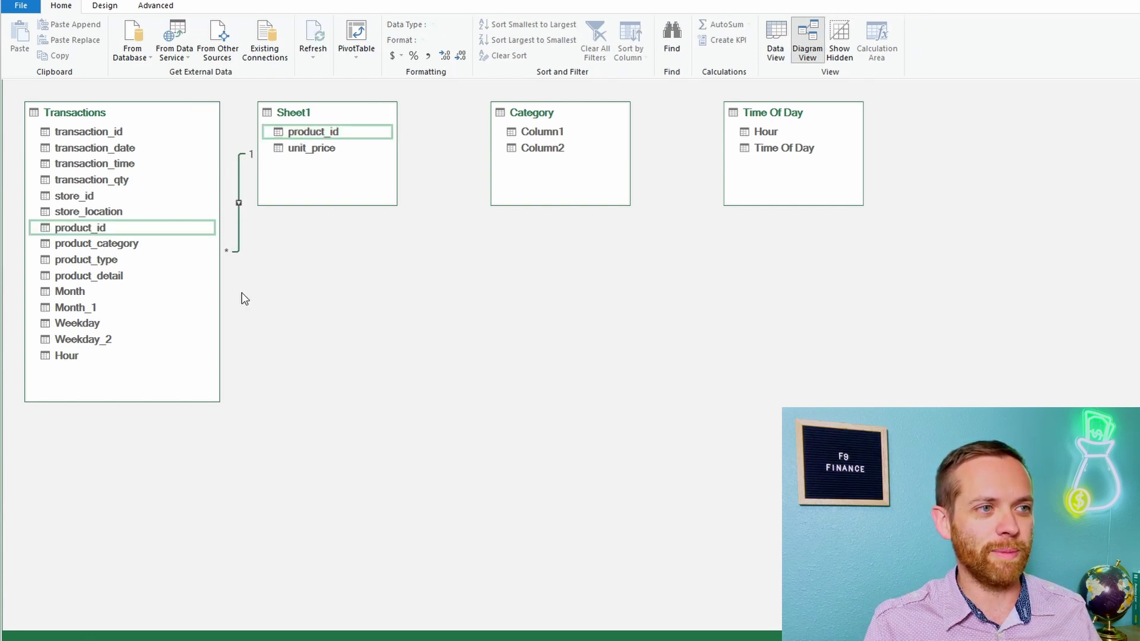
{"action": "left_click", "coordinate": [555, 137]}
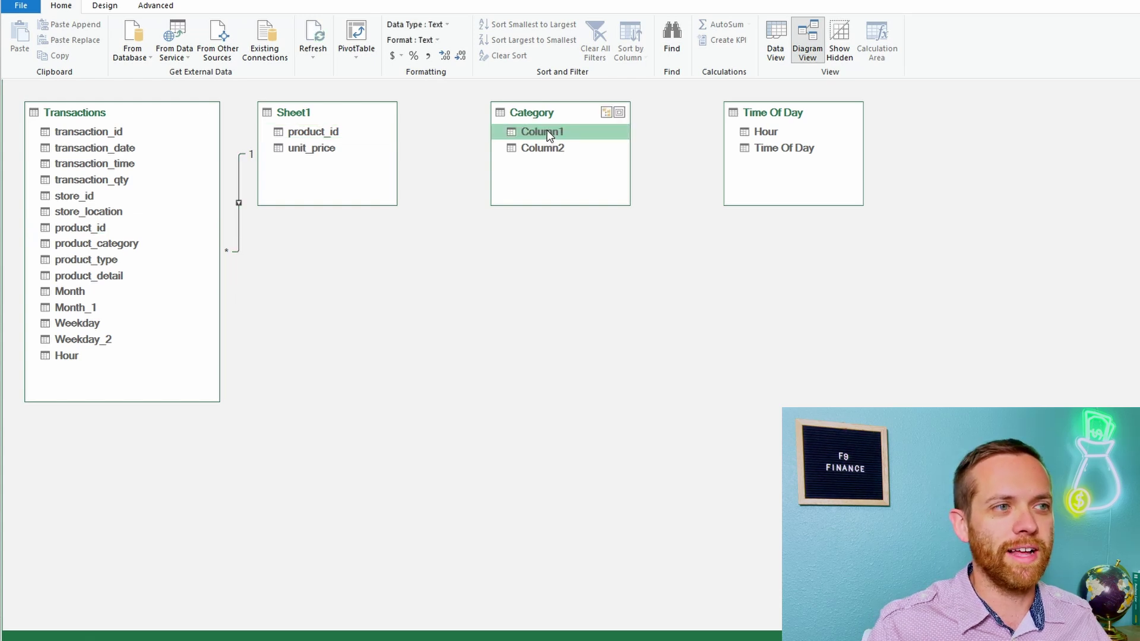
{"action": "mouse_move", "coordinate": [547, 130]}
{"action": "left_mouse_down"}
{"action": "mouse_move", "coordinate": [351, 231]}
{"action": "mouse_move", "coordinate": [130, 251]}
{"action": "left_mouse_up"}
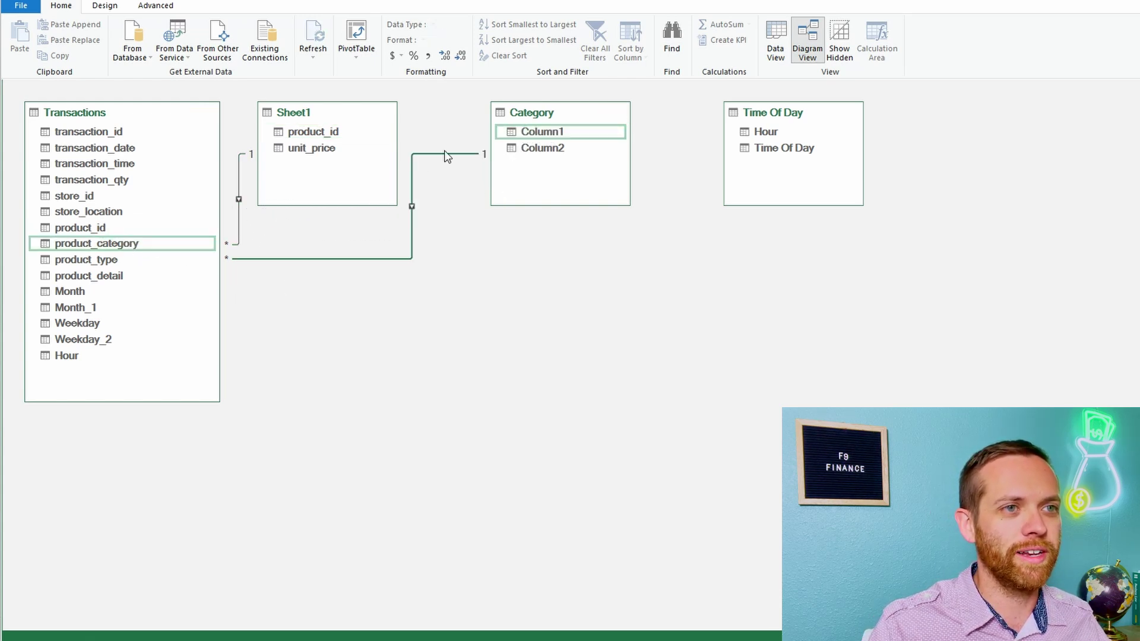
{"action": "left_click", "coordinate": [766, 132]}
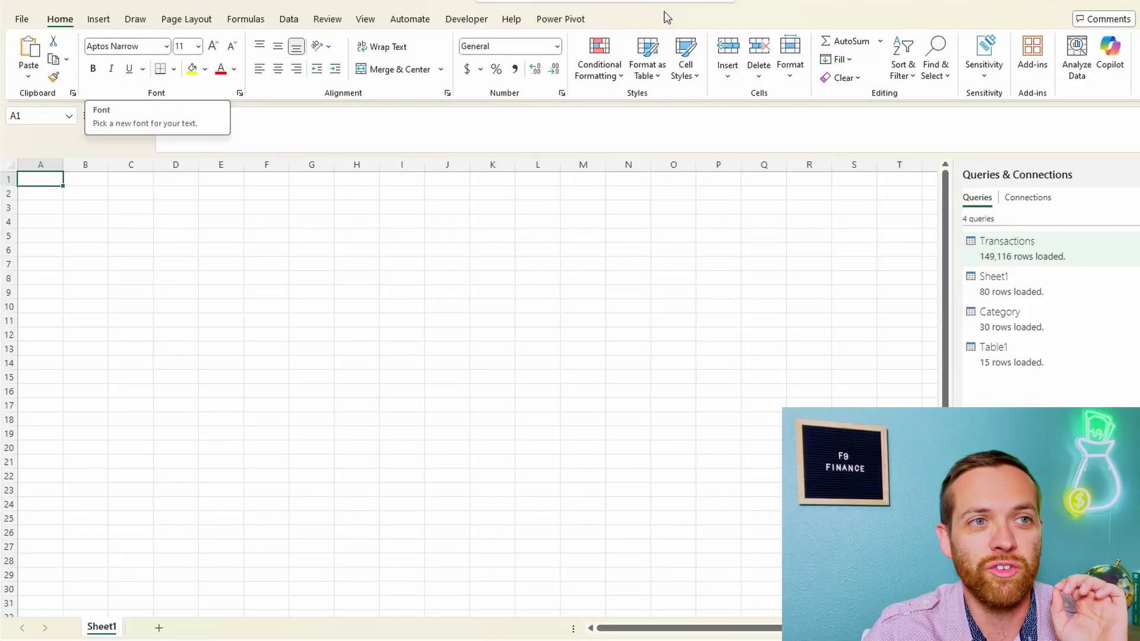
Insert a Data Model PivotTable at Sheet1!$A$1 and expand Transactions in the field list.
{"action": "left_click", "coordinate": [98, 22]}
{"action": "left_click", "coordinate": [48, 80]}
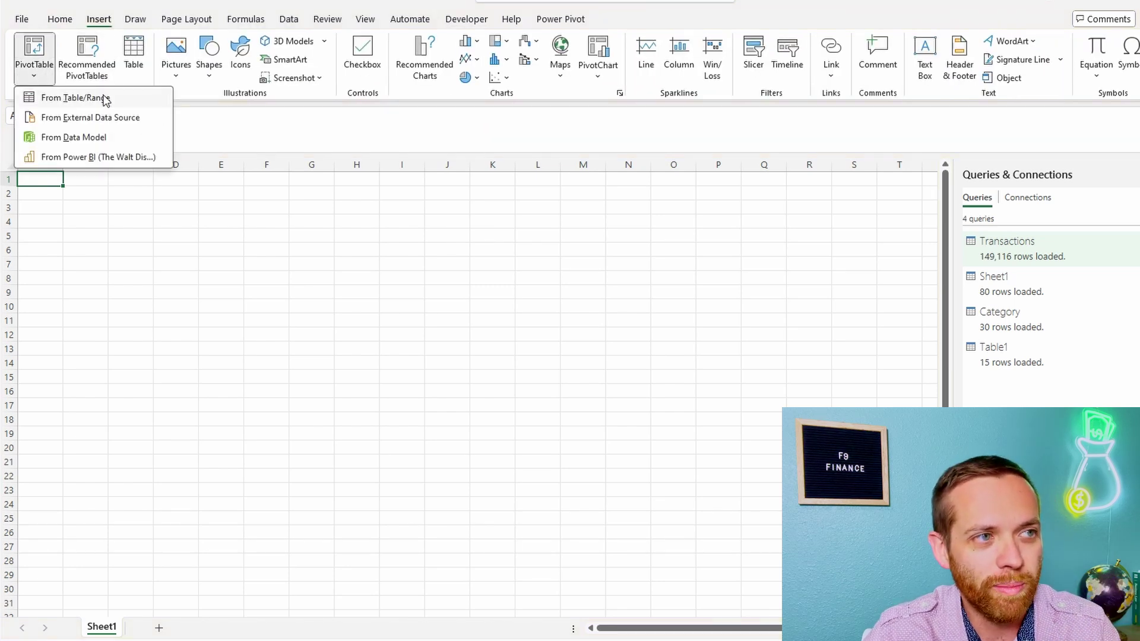
{"action": "left_click", "coordinate": [86, 139]}
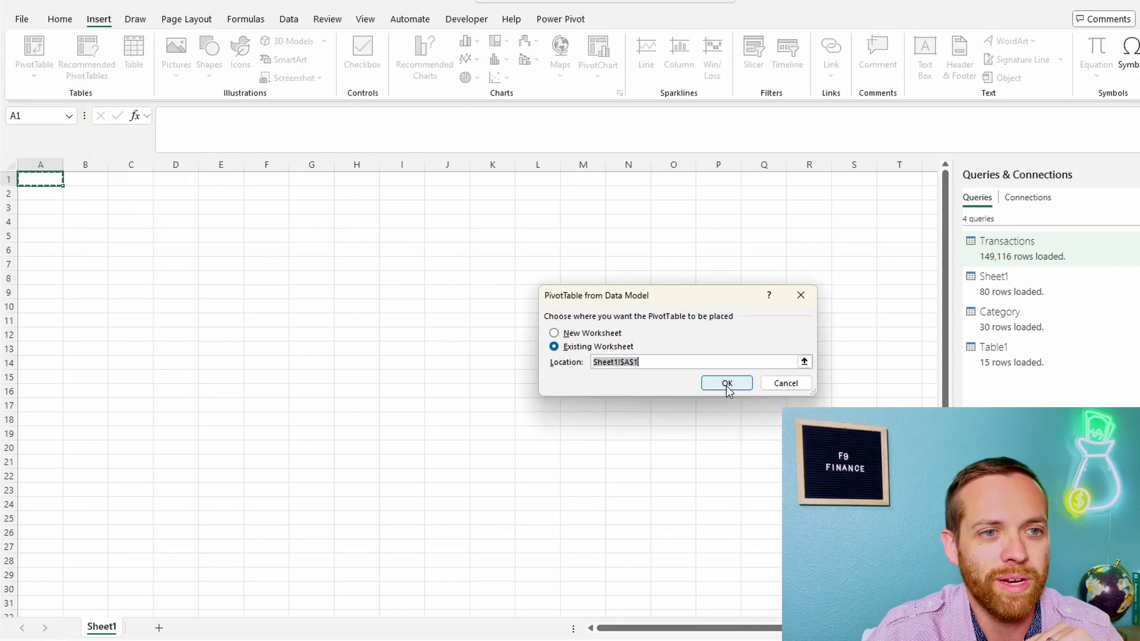
{"action": "left_click", "coordinate": [727, 384]}
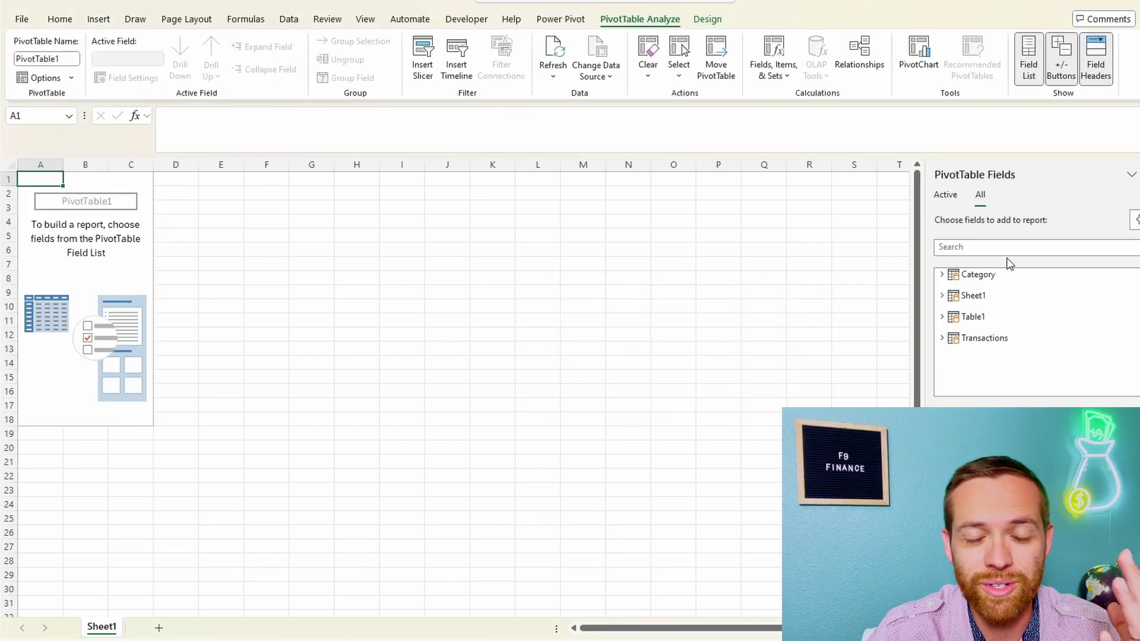
{"action": "left_click", "coordinate": [942, 337]}
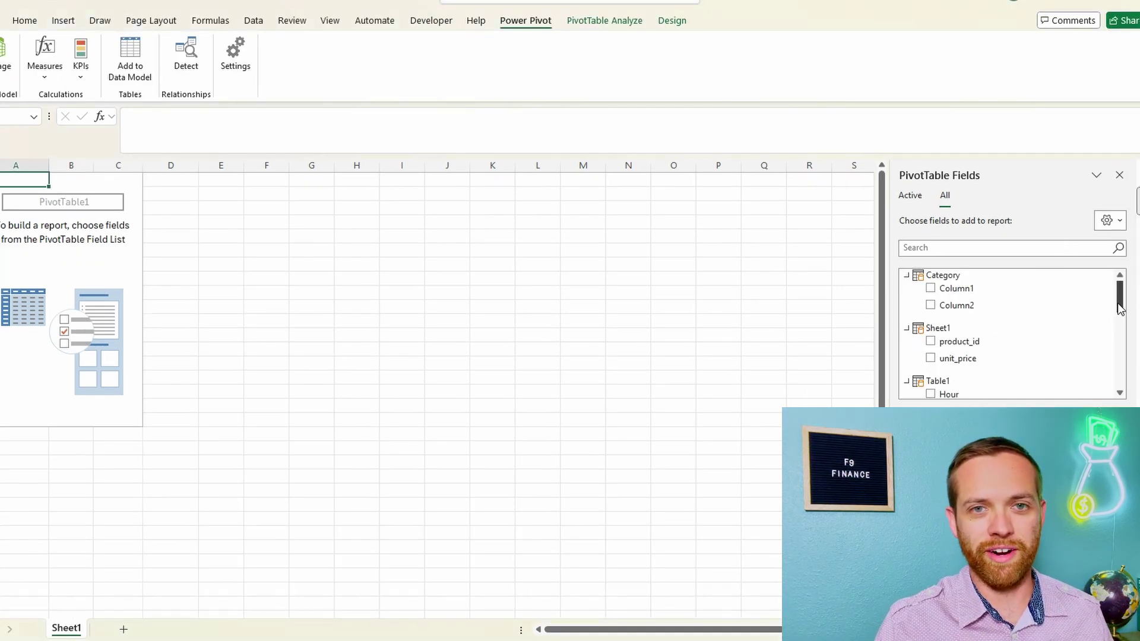
Scroll the PivotTable Fields list to review the Transactions fields.
{"action": "left_click_drag", "start_coordinate": [1118, 307], "coordinate": [1124, 385]}
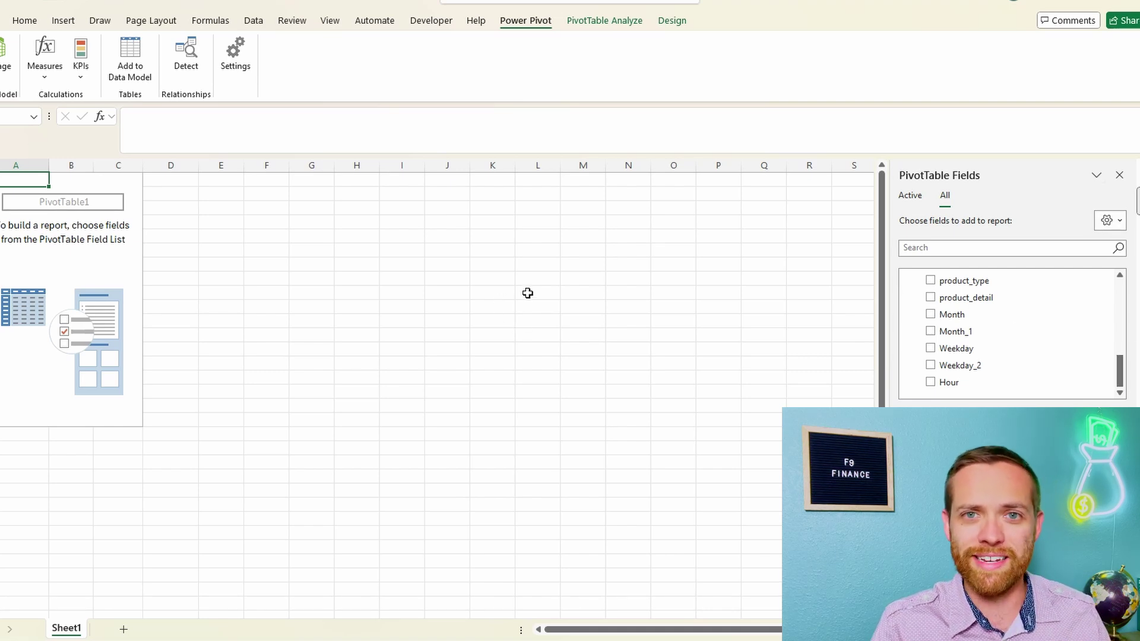
Start a new measure and choose SUMX from the DAX function list for its formula.
{"action": "left_click", "coordinate": [45, 74]}
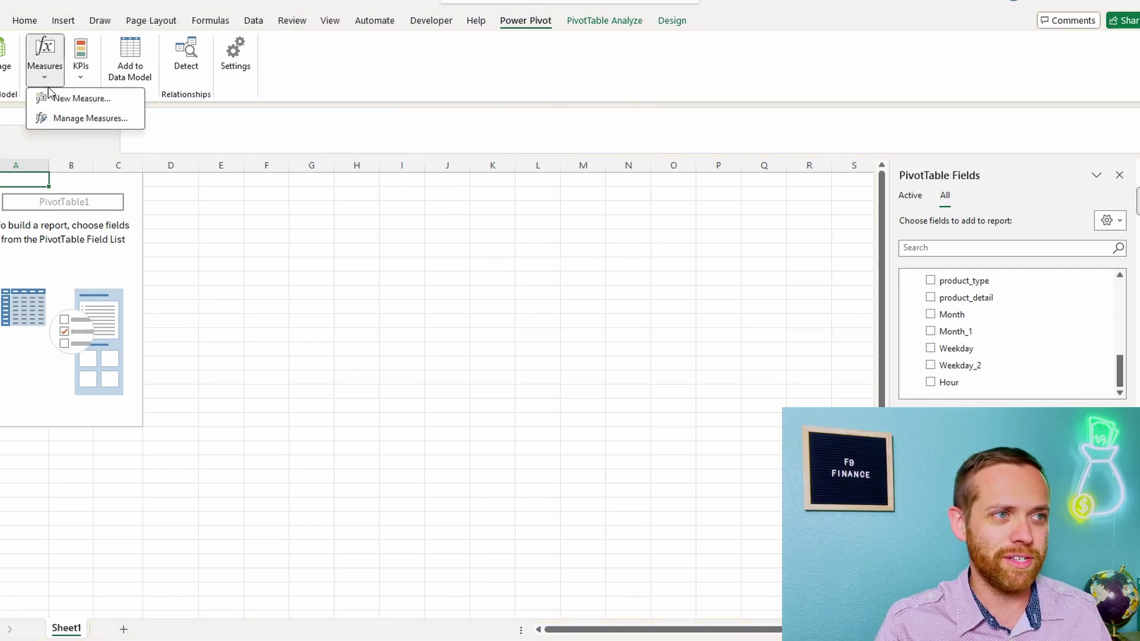
{"action": "left_click", "coordinate": [53, 98]}
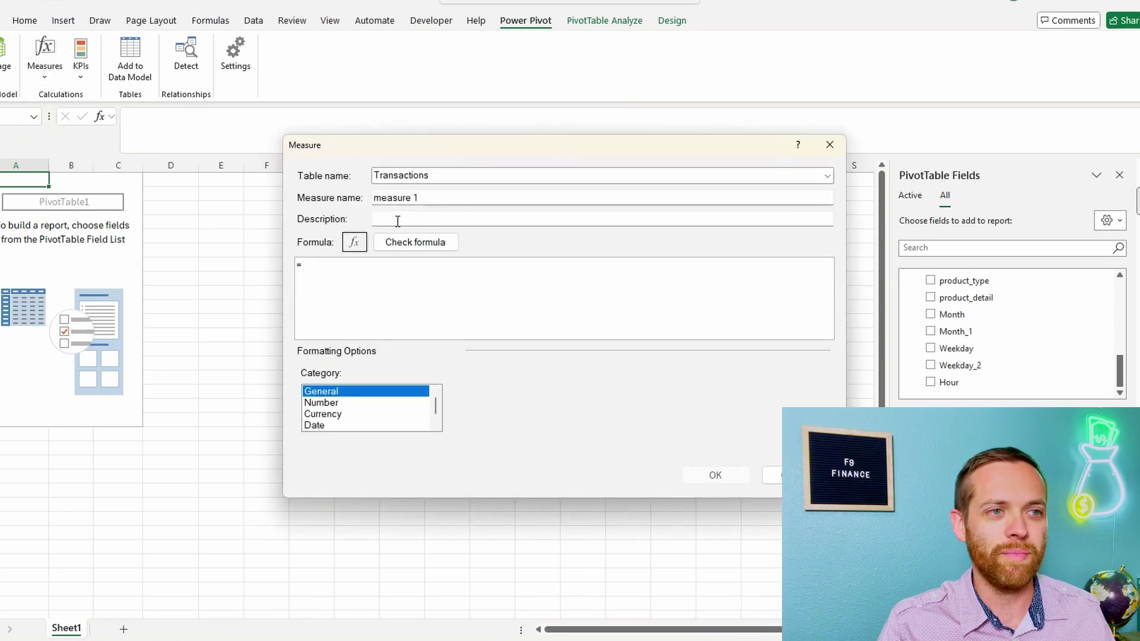
{"action": "left_click", "coordinate": [355, 243]}
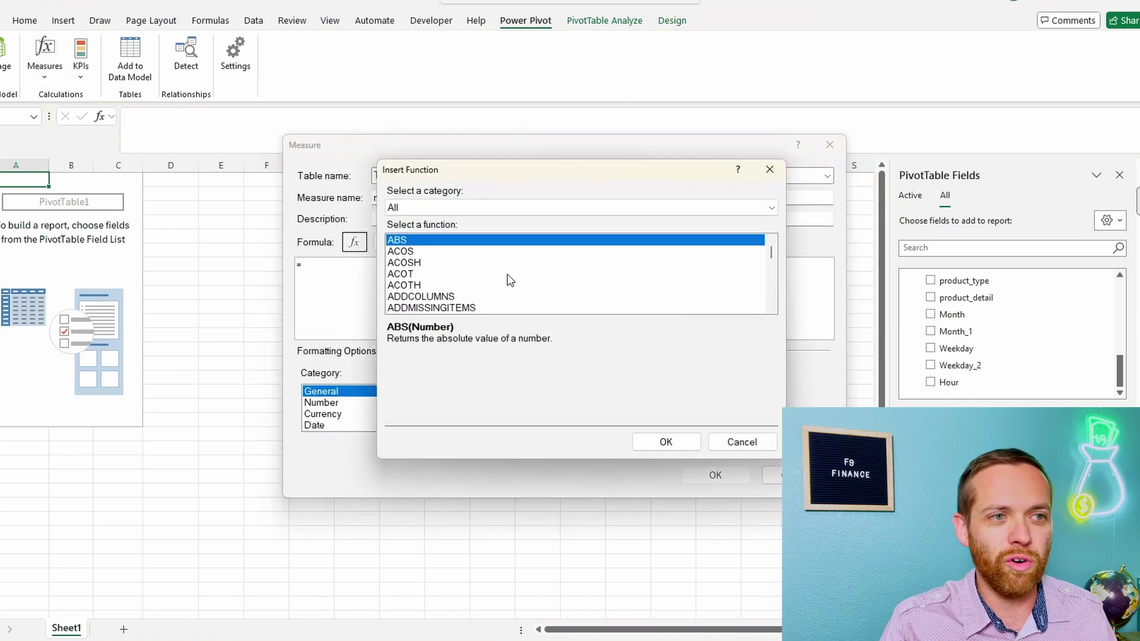
{"action": "scroll", "coordinate": [509, 285], "scroll_direction": "down", "scroll_amount": 4}
{"action": "left_click_drag", "start_coordinate": [770, 254], "coordinate": [773, 265]}
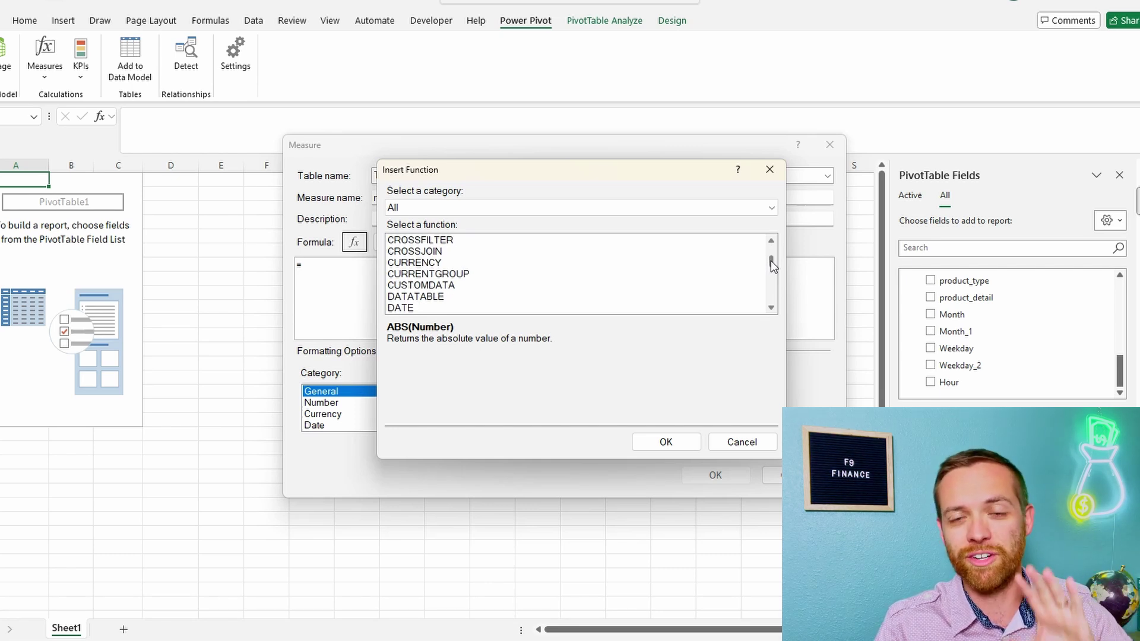
{"action": "left_click_drag", "start_coordinate": [771, 261], "coordinate": [772, 269]}
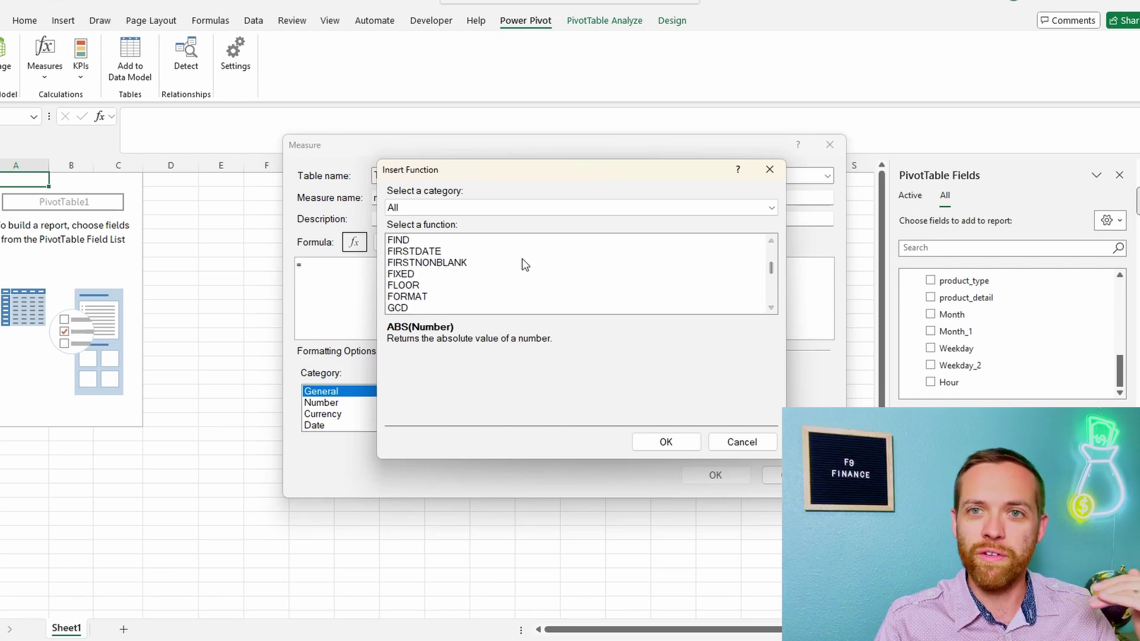
{"action": "scroll", "coordinate": [515, 272], "scroll_direction": "down", "scroll_amount": 2}
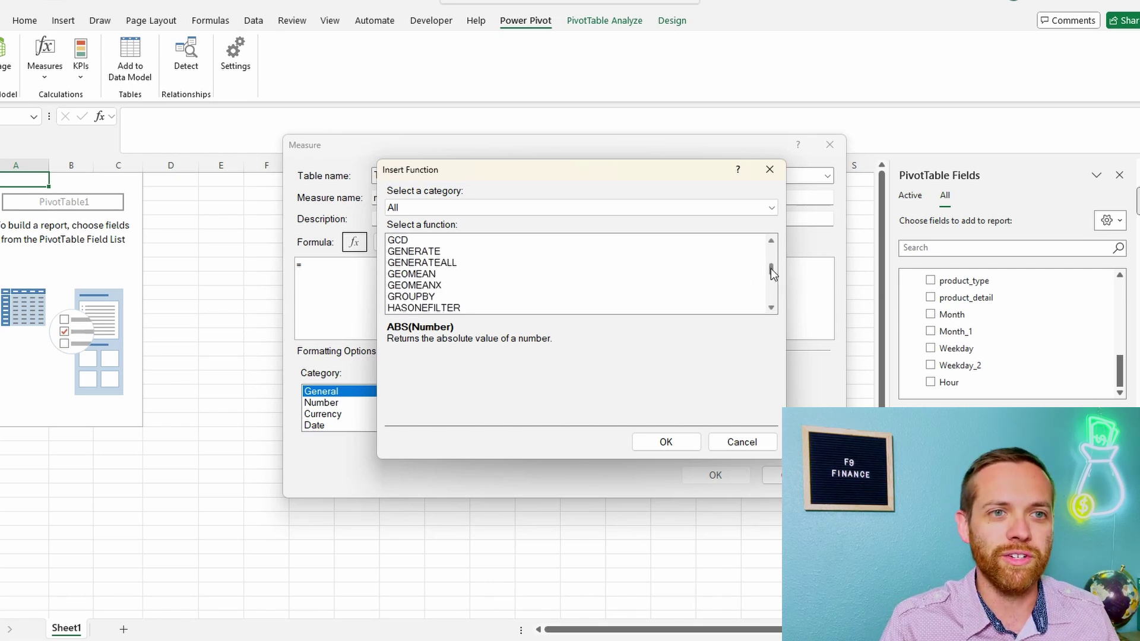
{"action": "left_click_drag", "start_coordinate": [770, 272], "coordinate": [774, 293]}
{"action": "scroll", "coordinate": [771, 308], "scroll_direction": "down", "scroll_amount": 8}
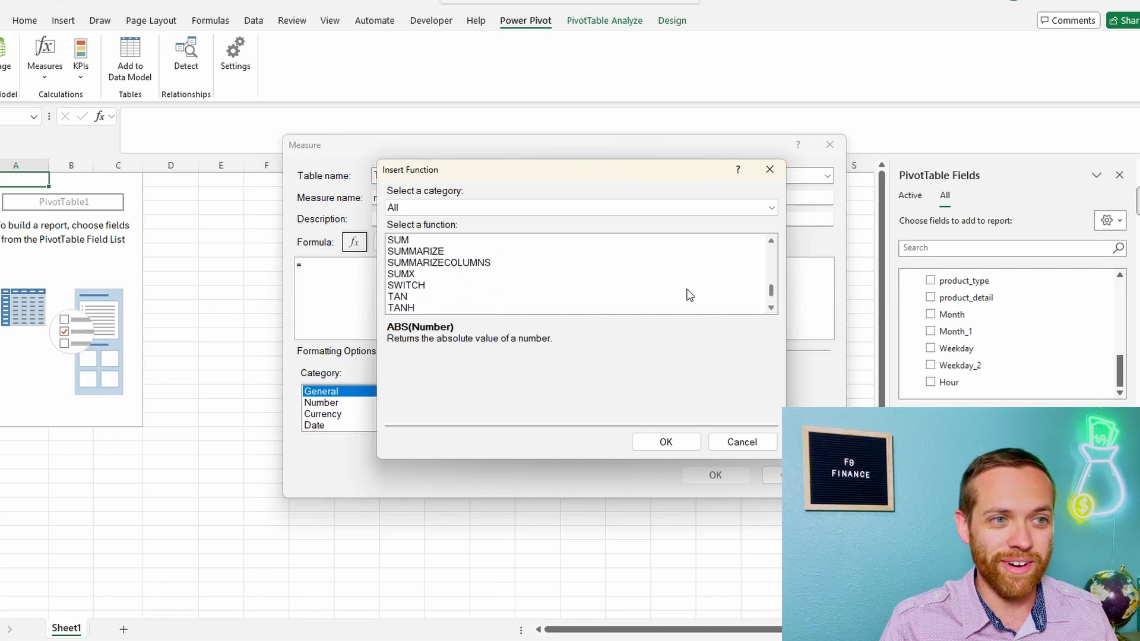
{"action": "left_click", "coordinate": [509, 274]}
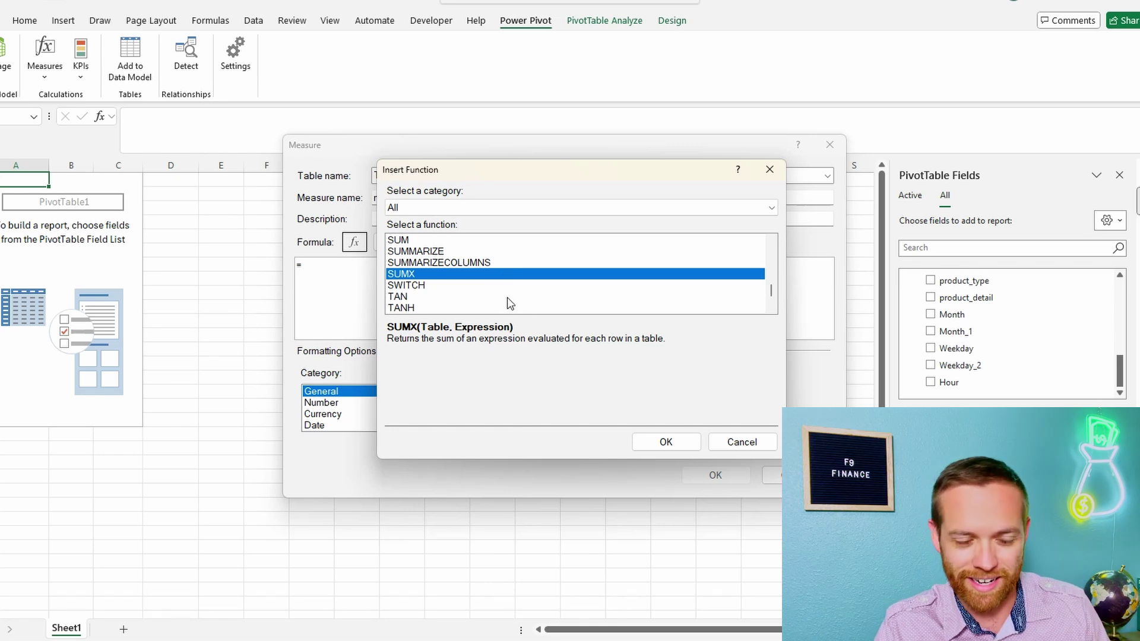
Enter the measure formula =SUMX(Transactions, Transactions[transaction_qty]*RELATED(Sheet1[unit_price])).
{"action": "left_click", "coordinate": [666, 441]}
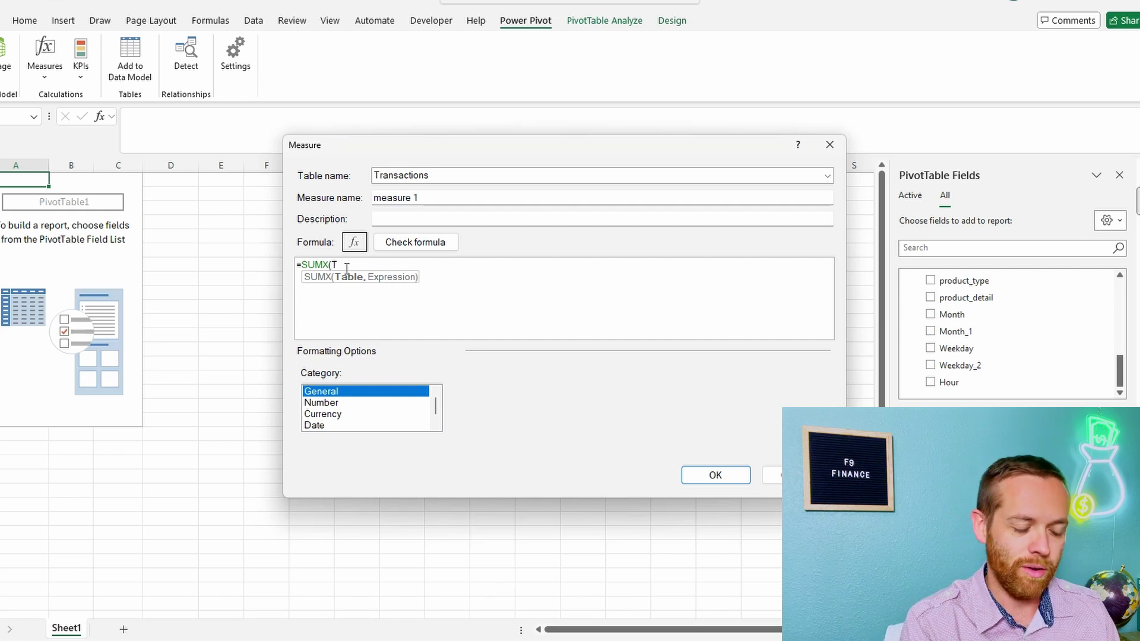
{"action": "type", "text": "Trans"}
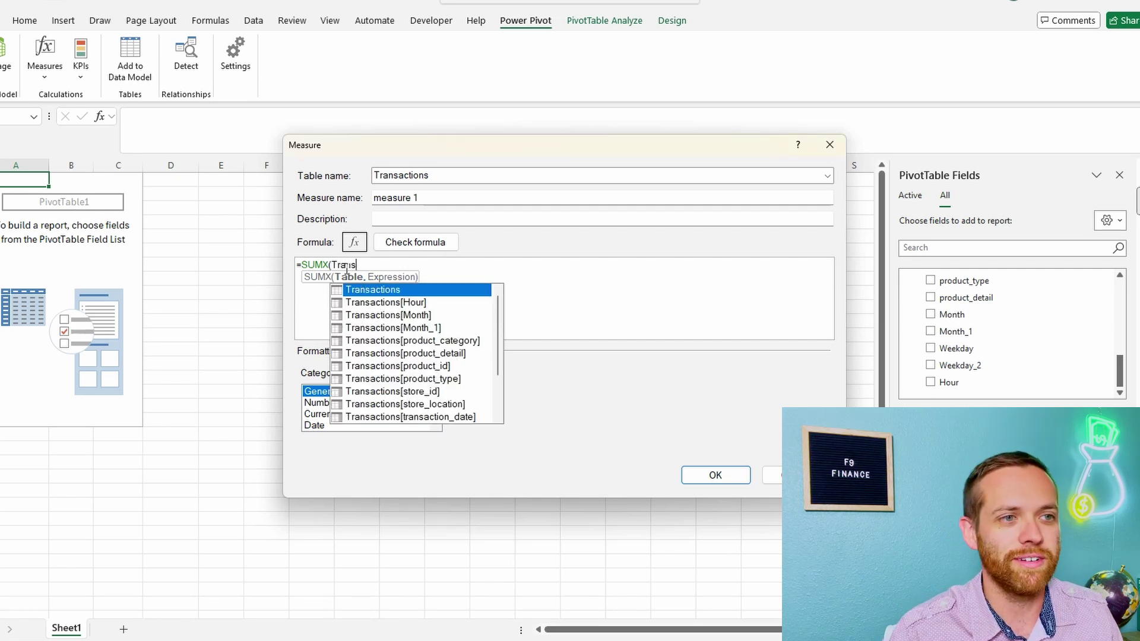
{"action": "double_click", "coordinate": [405, 293]}
{"action": "type", "text": ", "}
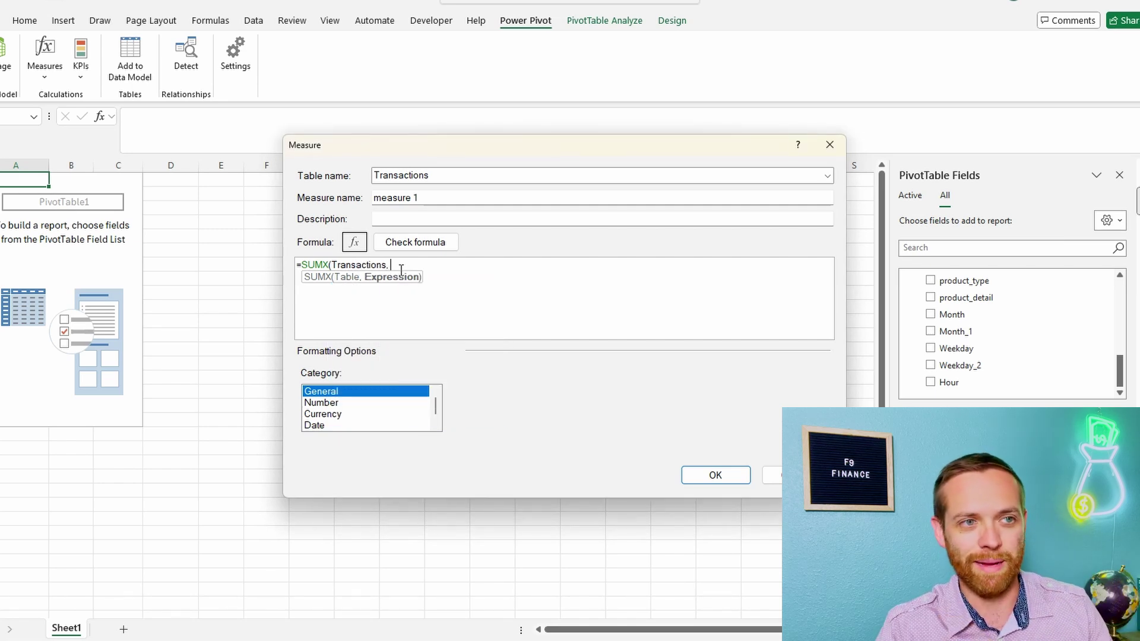
{"action": "type", "text": "Tra"}
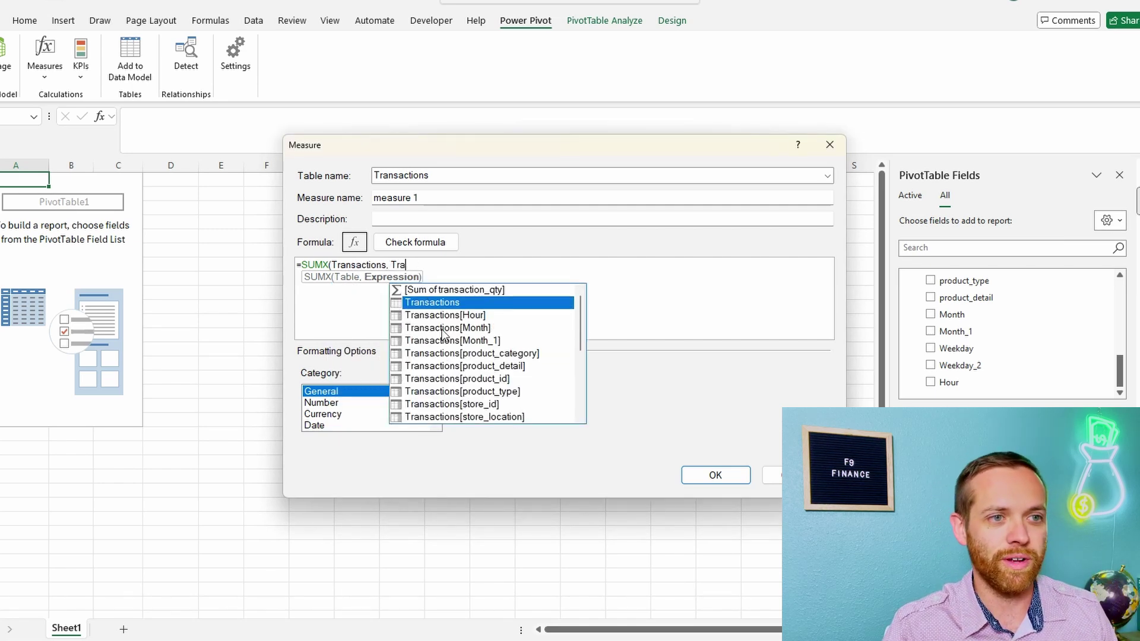
{"action": "scroll", "coordinate": [466, 380], "scroll_direction": "down", "scroll_amount": 2}
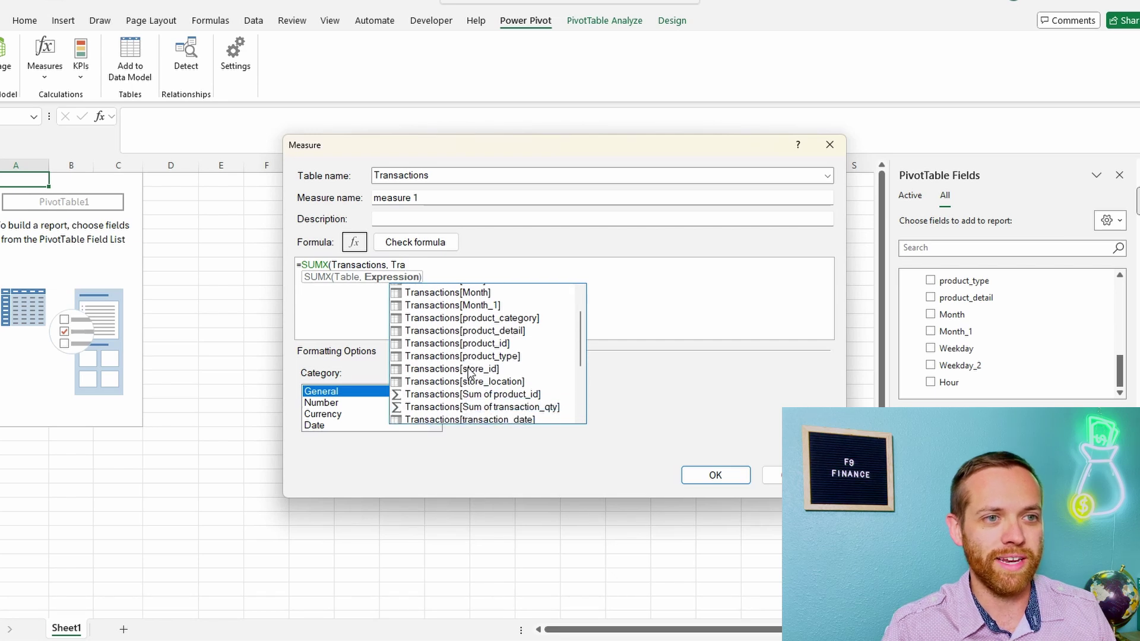
{"action": "double_click", "coordinate": [469, 405]}
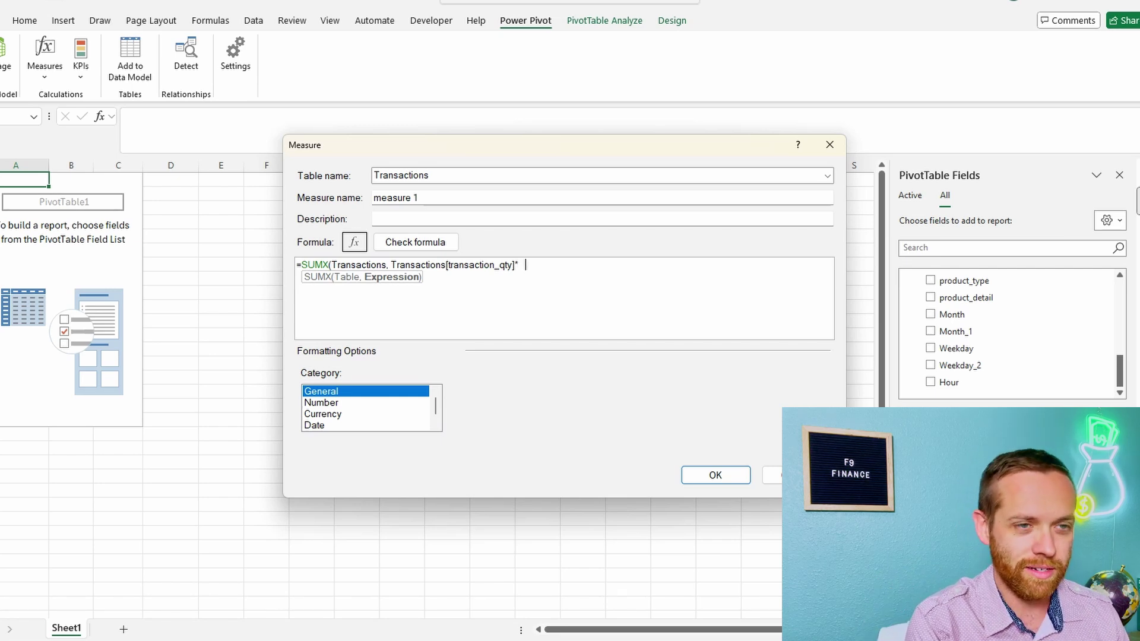
{"action": "type", "text": "RELATED("}
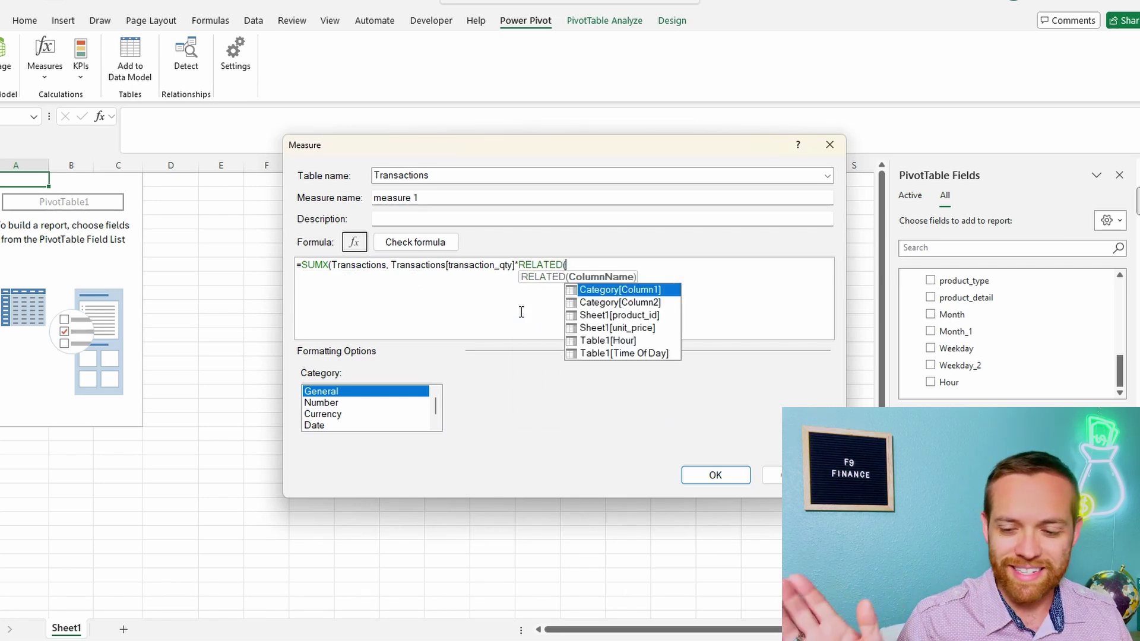
{"action": "double_click", "coordinate": [629, 328]}
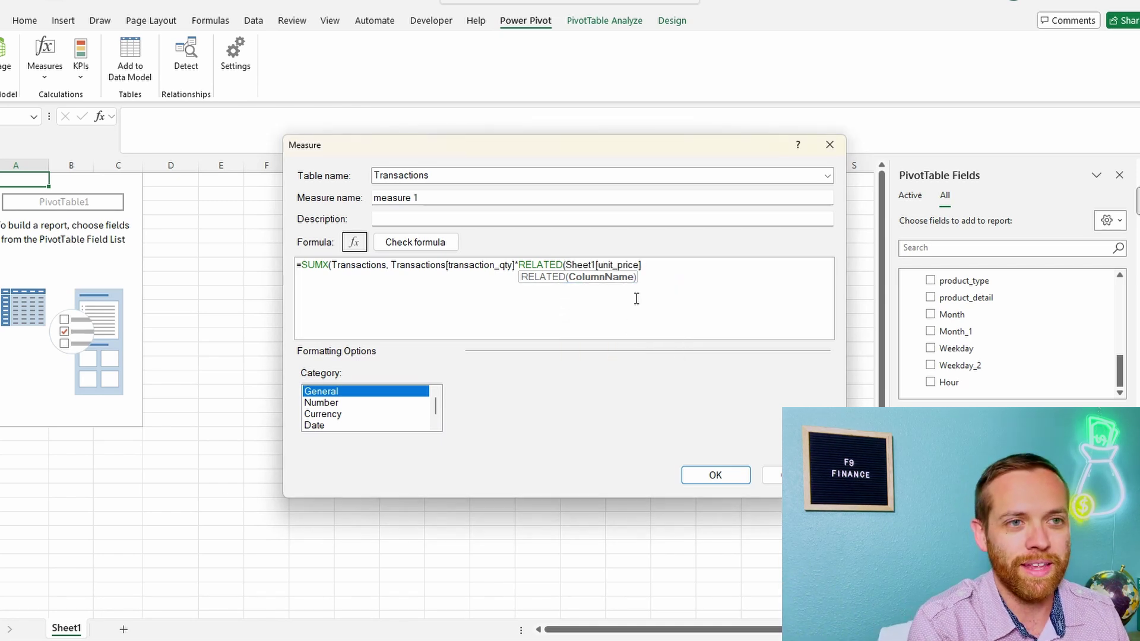
{"action": "type", "text": "))"}
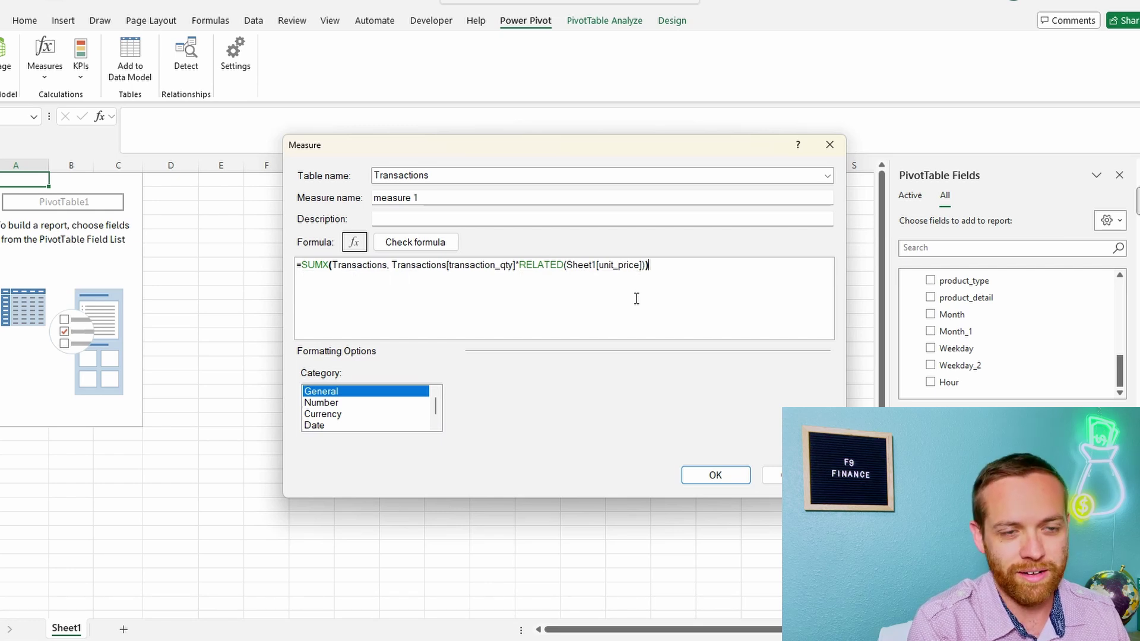
{"action": "key", "text": "Return"}
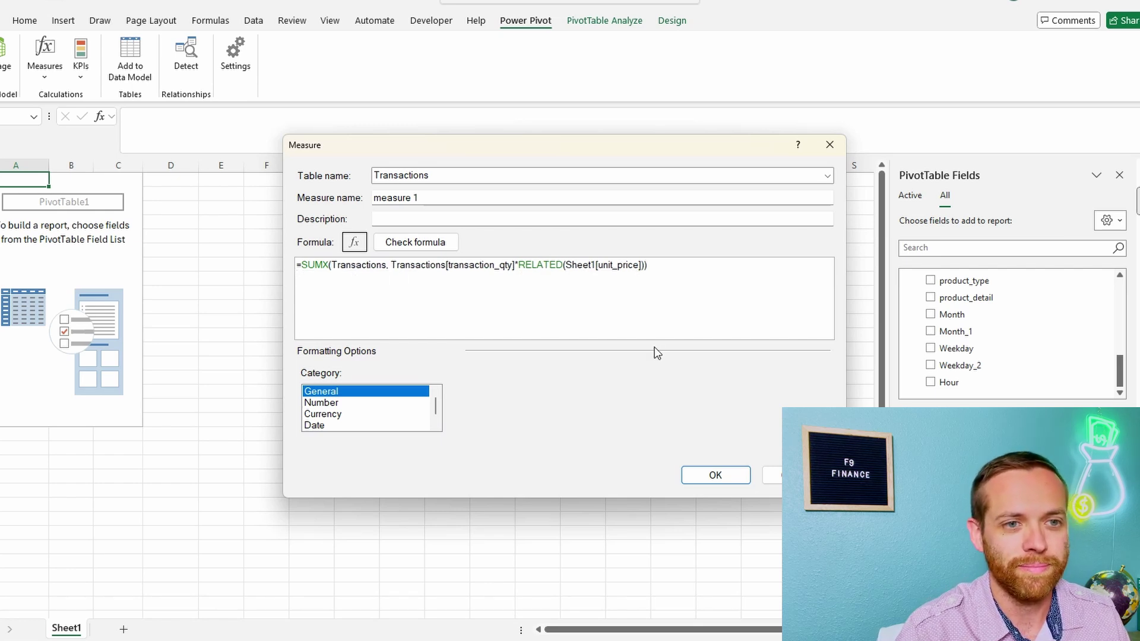
Save measure 1 and put Time Of Day in the pivot table rows.
{"action": "left_click", "coordinate": [713, 475]}
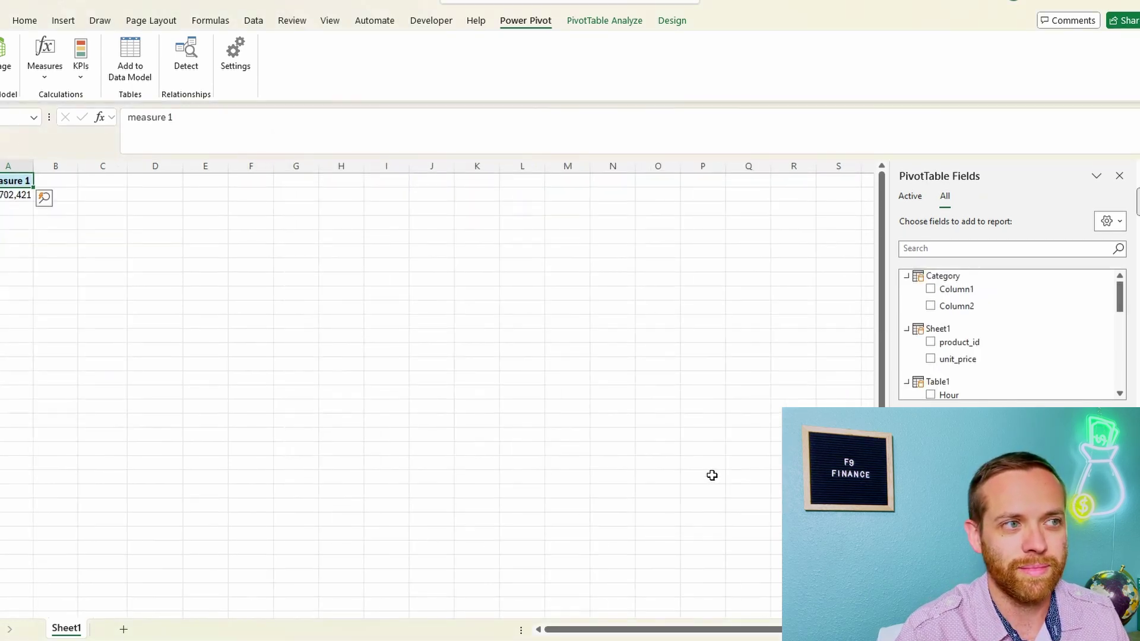
{"action": "scroll", "coordinate": [940, 331], "scroll_direction": "down", "scroll_amount": 1}
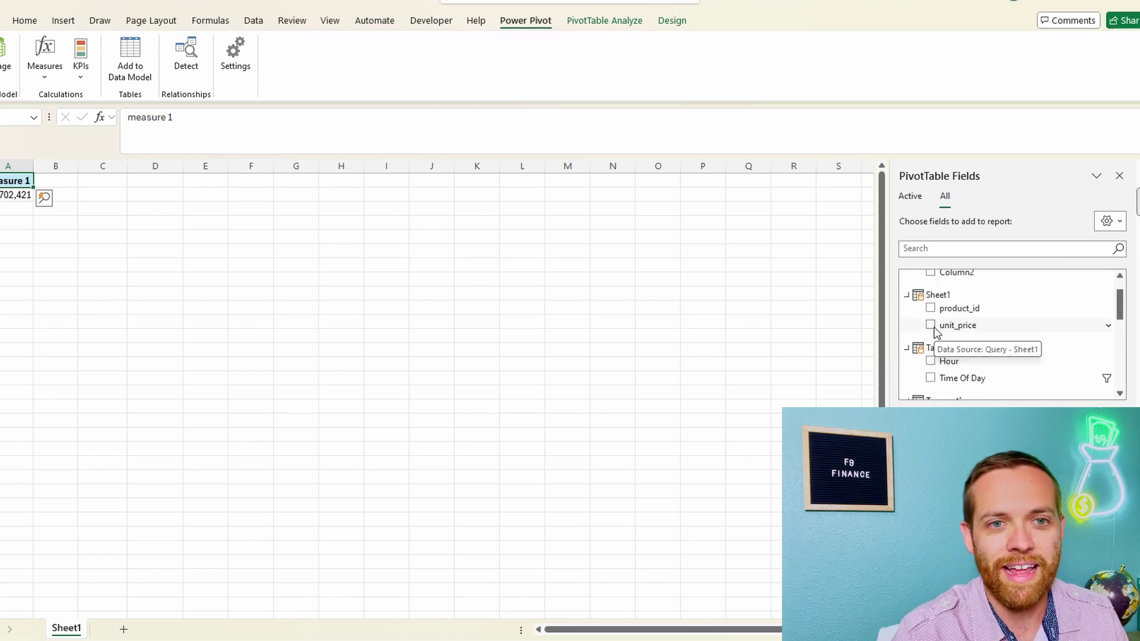
{"action": "left_click", "coordinate": [931, 381]}
{"action": "scroll", "coordinate": [934, 380], "scroll_direction": "down", "scroll_amount": 3}
{"action": "scroll", "coordinate": [933, 378], "scroll_direction": "down", "scroll_amount": 1}
{"action": "scroll", "coordinate": [933, 374], "scroll_direction": "down", "scroll_amount": 1}
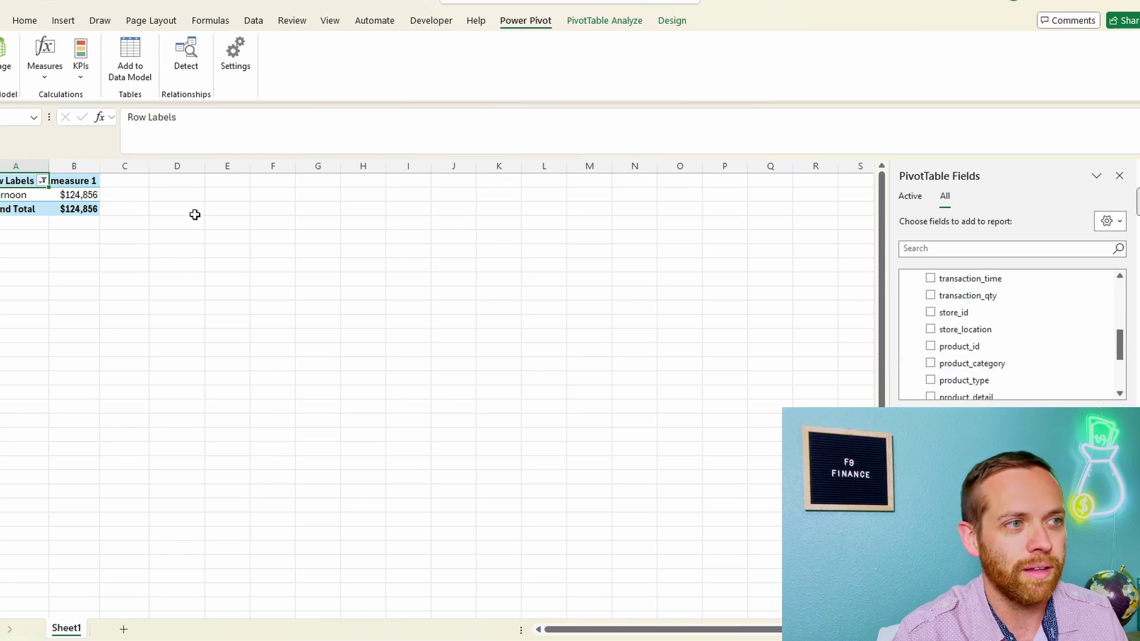
{"action": "left_click", "coordinate": [42, 180]}
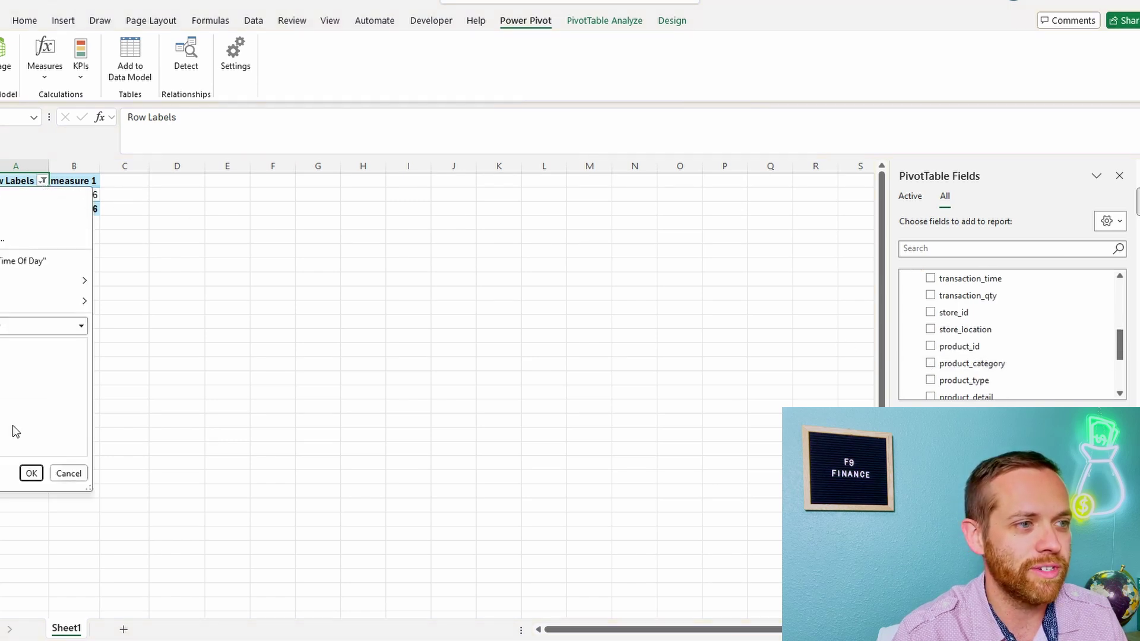
{"action": "left_click", "coordinate": [31, 474]}
Break each time of day down by product_category in the pivot table.
{"action": "scroll", "coordinate": [942, 362], "scroll_direction": "down", "scroll_amount": 2}
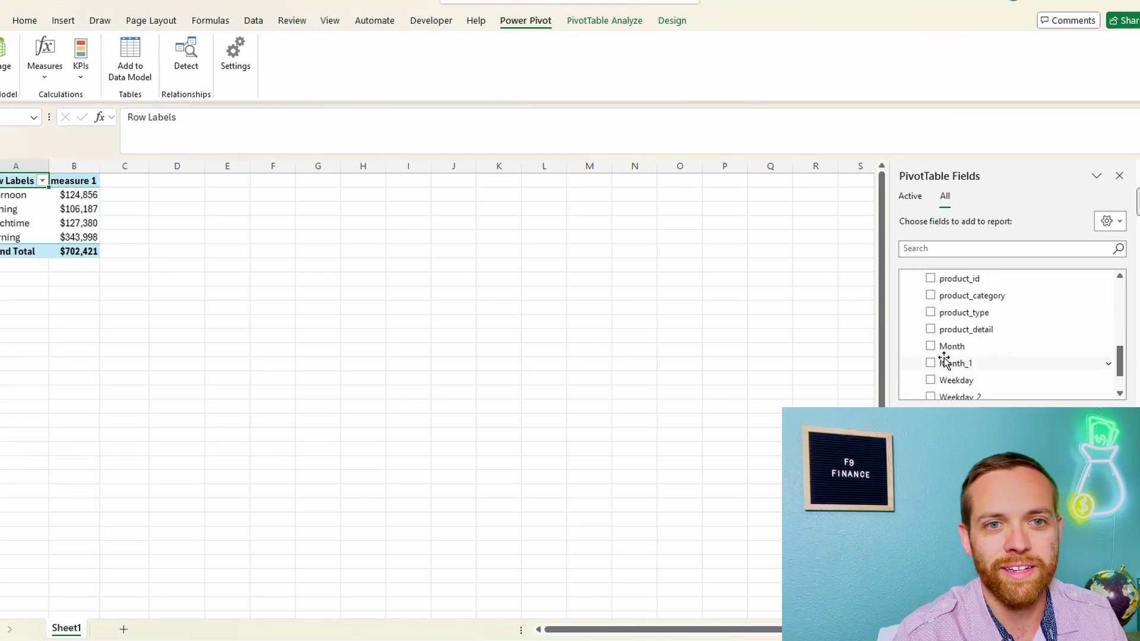
{"action": "scroll", "coordinate": [940, 345], "scroll_direction": "down", "scroll_amount": 2}
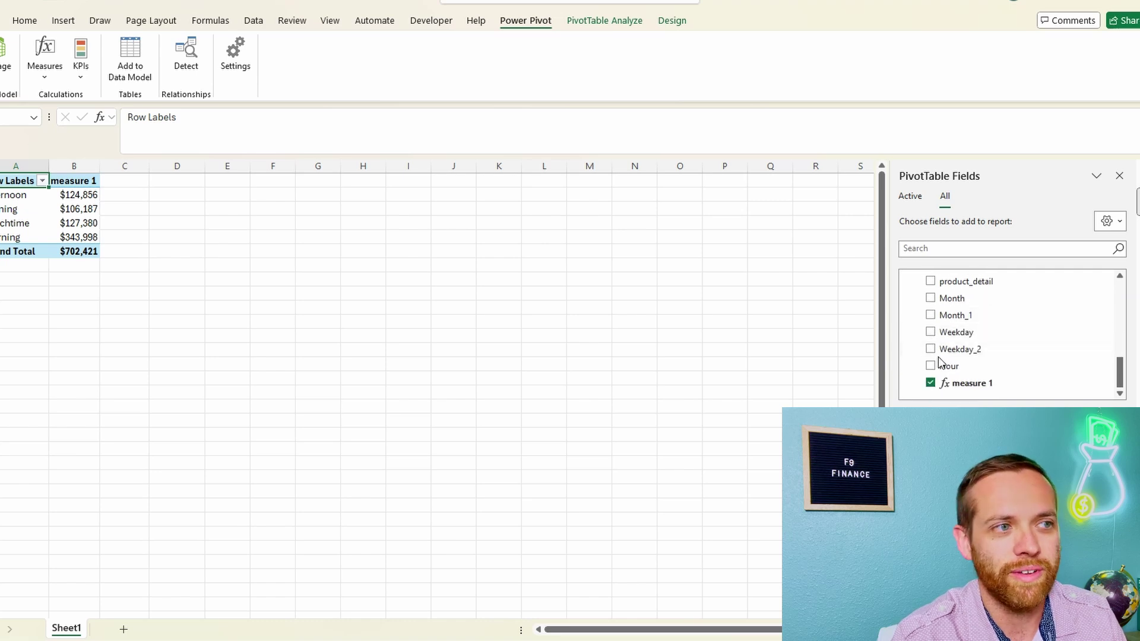
{"action": "scroll", "coordinate": [938, 359], "scroll_direction": "up", "scroll_amount": 4}
{"action": "scroll", "coordinate": [939, 360], "scroll_direction": "down", "scroll_amount": 1}
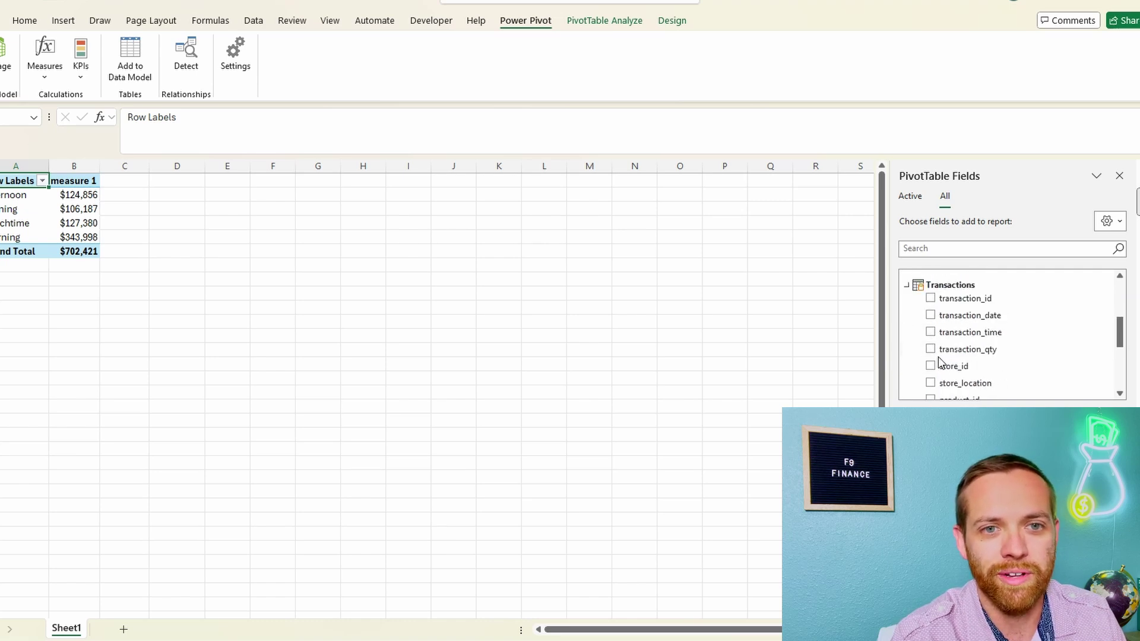
{"action": "scroll", "coordinate": [938, 359], "scroll_direction": "down", "scroll_amount": 1}
{"action": "left_click", "coordinate": [931, 349]}
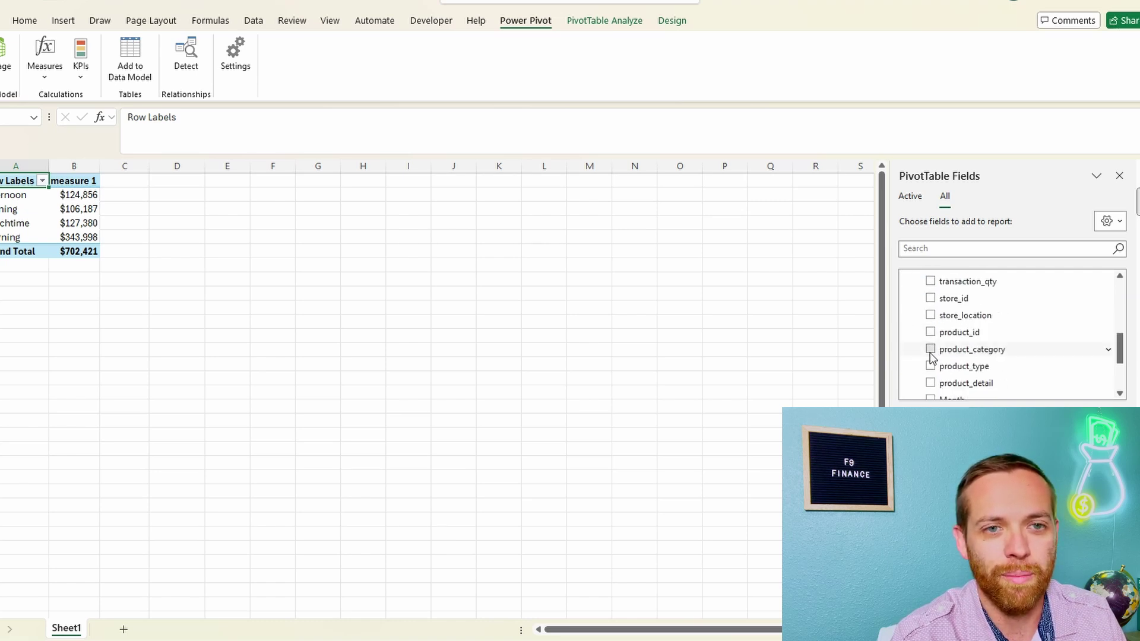
{"action": "left_click", "coordinate": [261, 349]}
{"action": "left_click", "coordinate": [120, 169]}
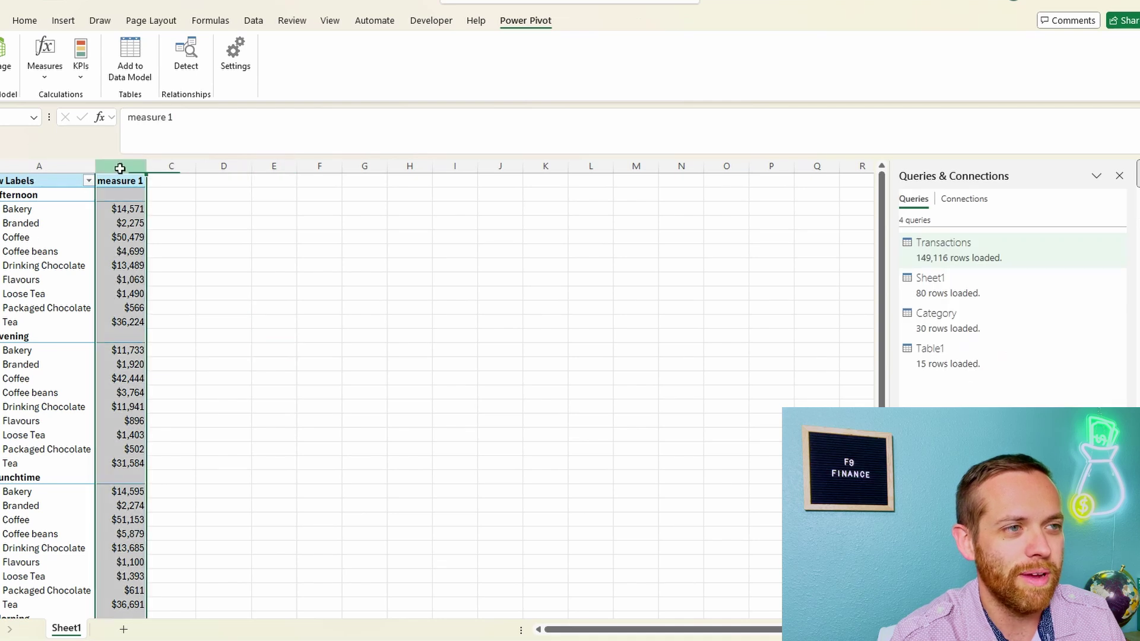
{"action": "scroll", "coordinate": [89, 249], "scroll_direction": "down", "scroll_amount": 7}
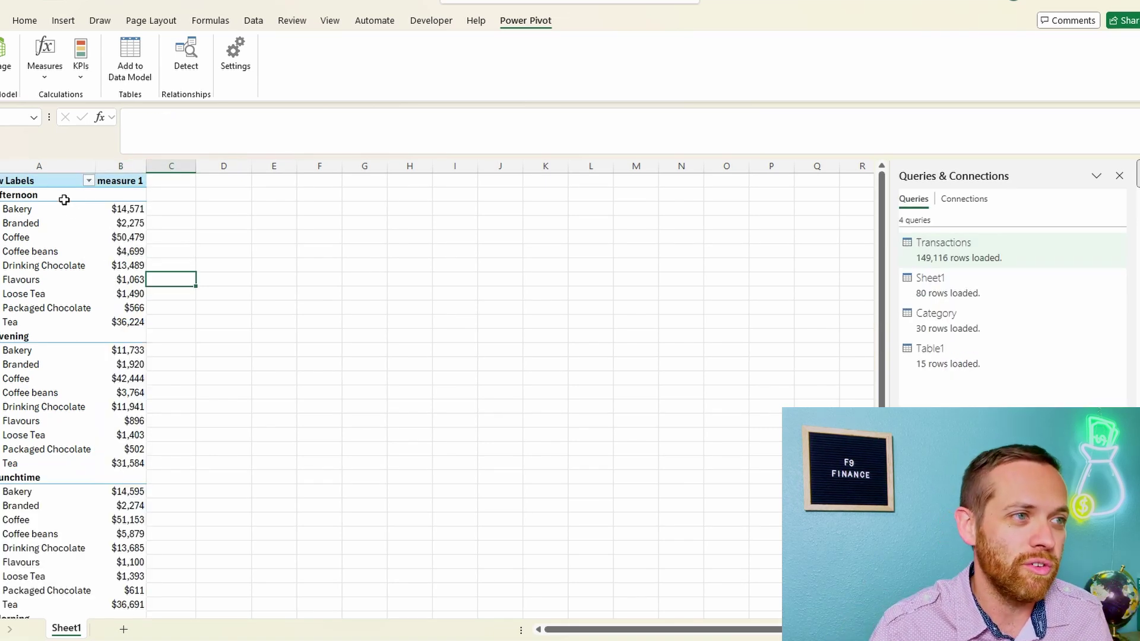
{"action": "left_click", "coordinate": [58, 181]}
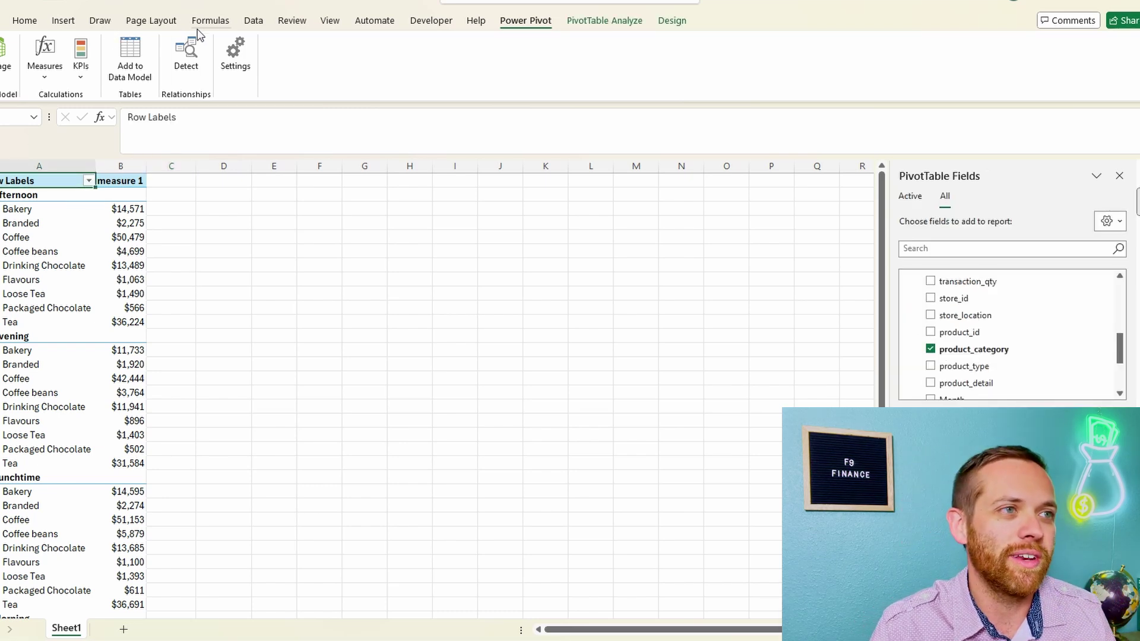
Insert a Stacked Column PivotChart, move it beside the pivot, and enlarge it across columns D to N.
{"action": "left_click", "coordinate": [63, 22]}
{"action": "left_click", "coordinate": [563, 68]}
{"action": "left_click", "coordinate": [569, 101]}
{"action": "left_click", "coordinate": [512, 184]}
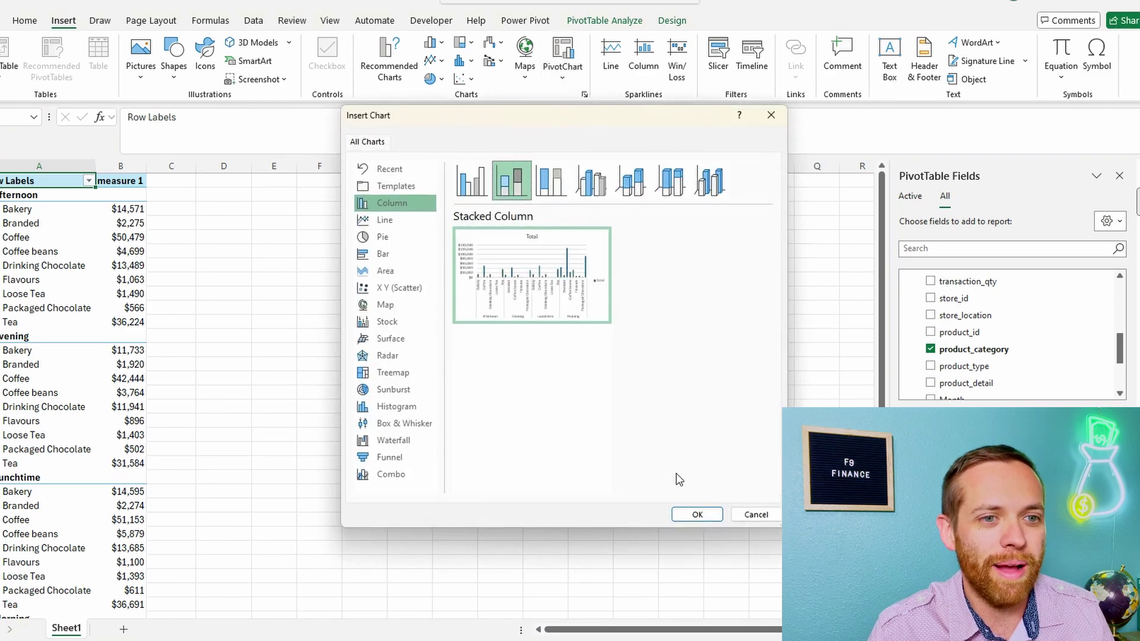
{"action": "left_click", "coordinate": [697, 514]}
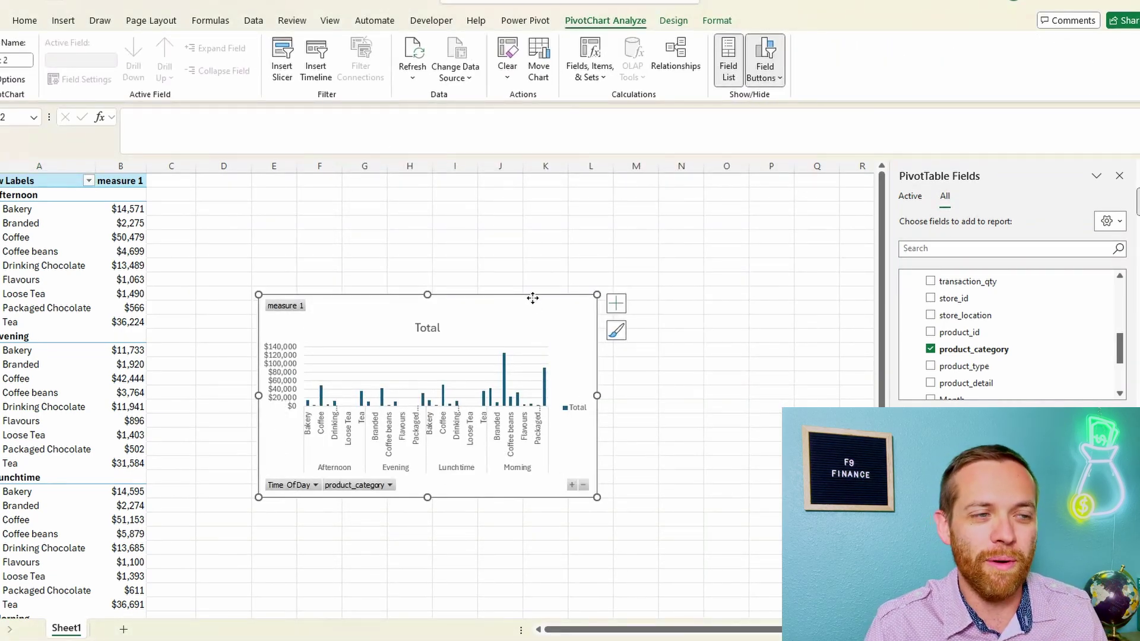
{"action": "left_click_drag", "start_coordinate": [532, 298], "coordinate": [477, 206]}
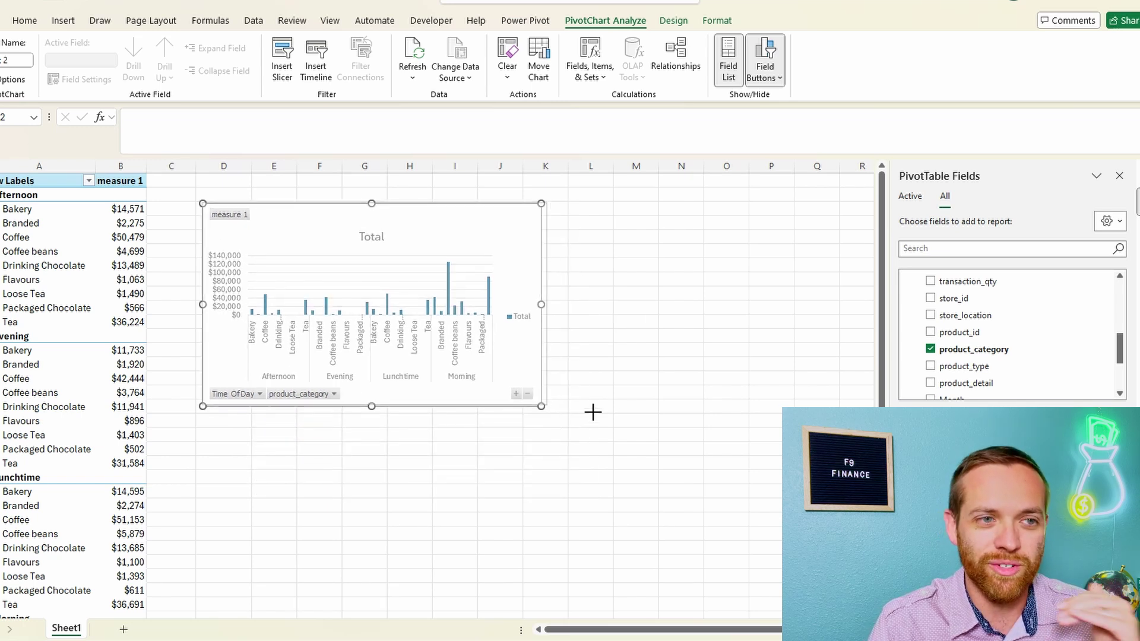
{"action": "left_click_drag", "start_coordinate": [622, 417], "coordinate": [699, 504]}
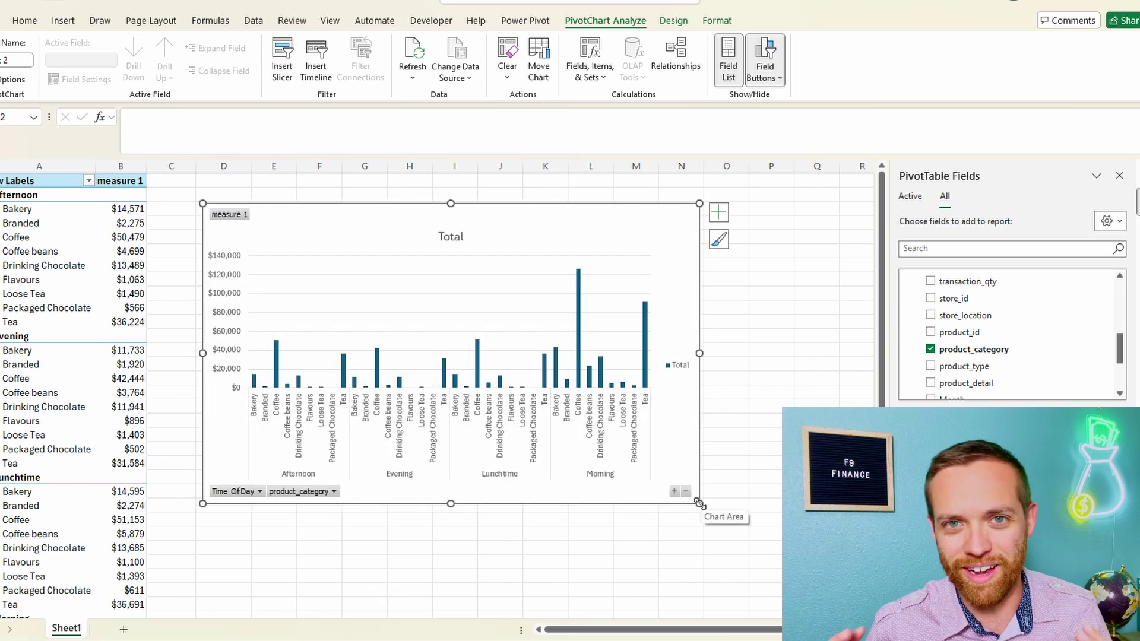